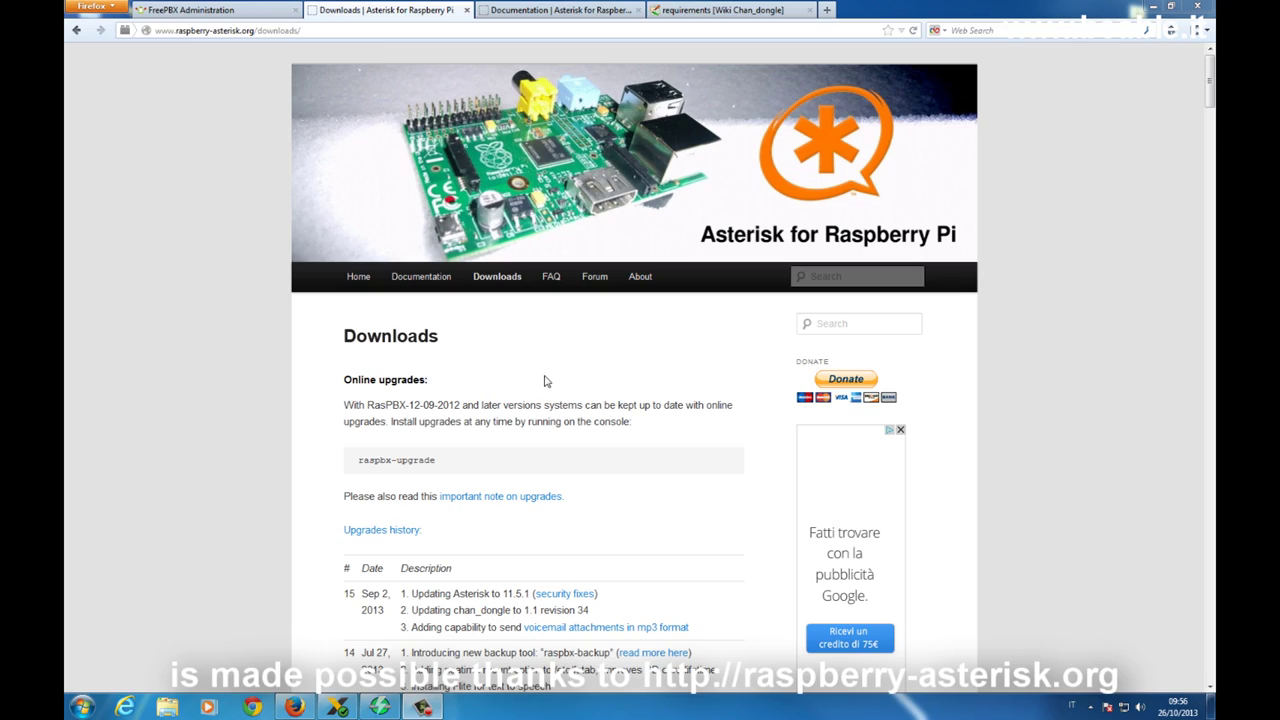
Scroll to the Latest image section and highlight the Asterisk 11.5.0 entry.
scroll(704, 386, "down", 10)
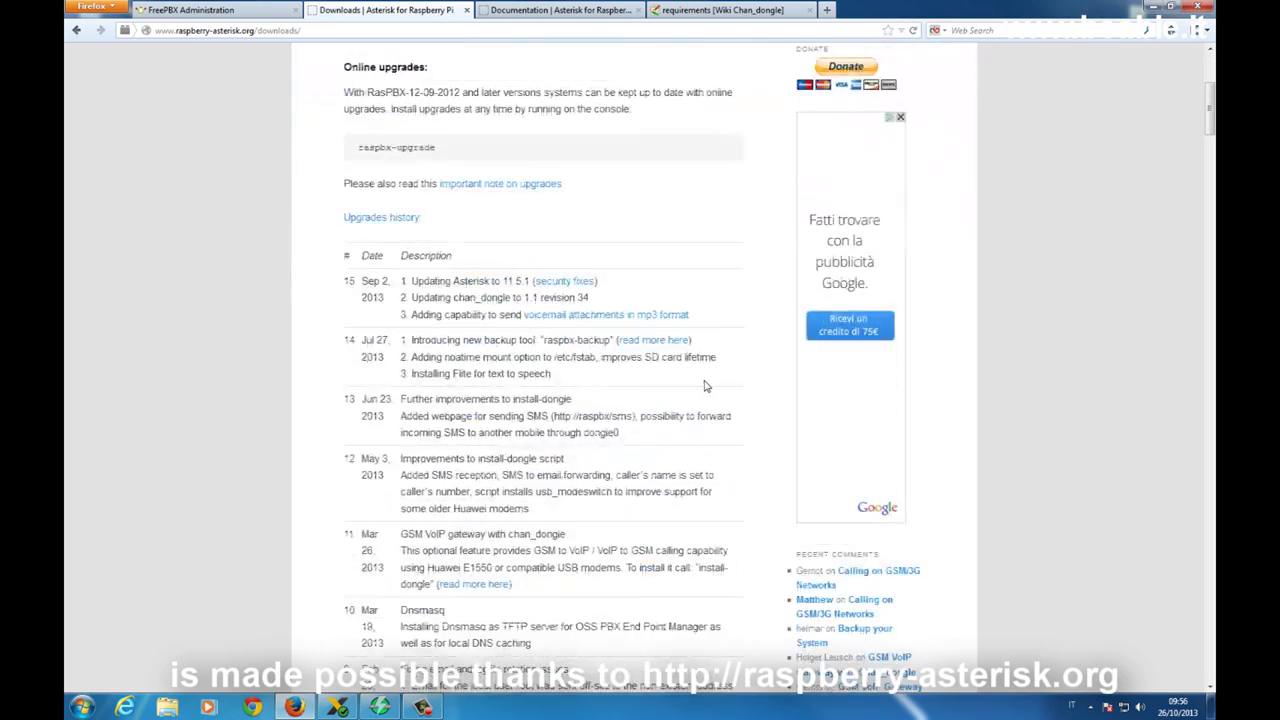
scroll(704, 386, "down", 4)
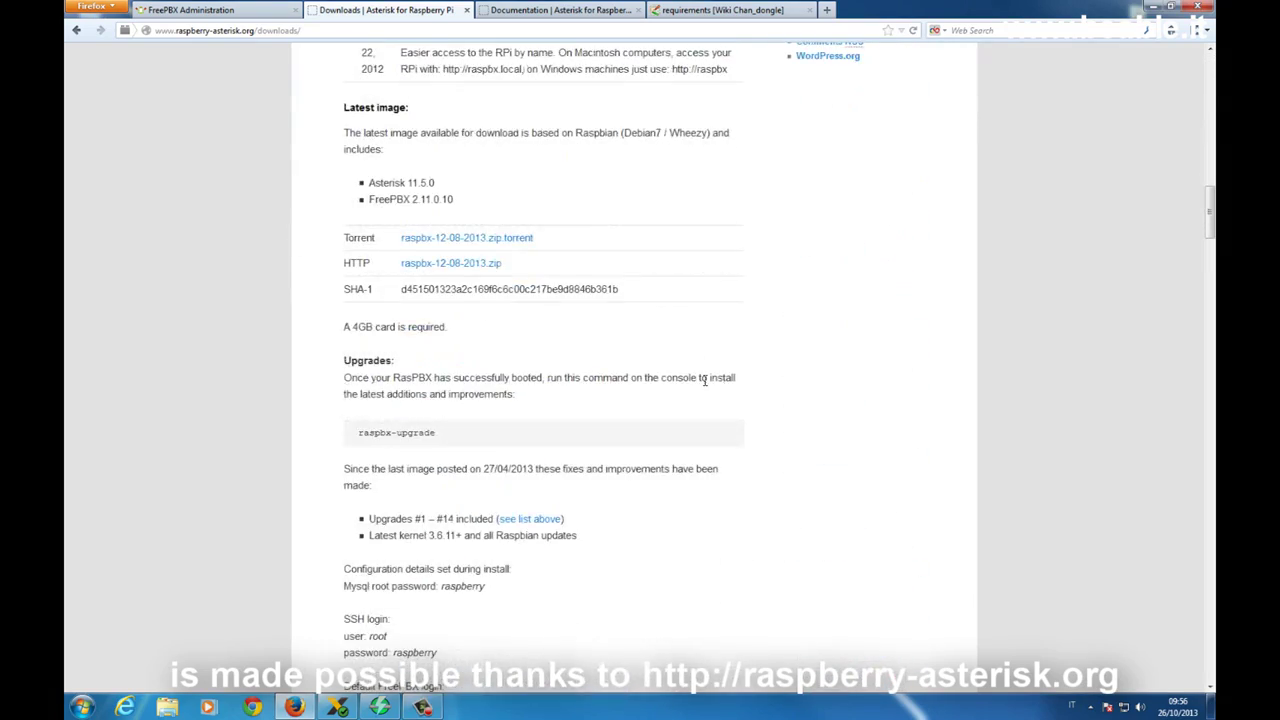
left_click_drag(370, 262, 494, 262)
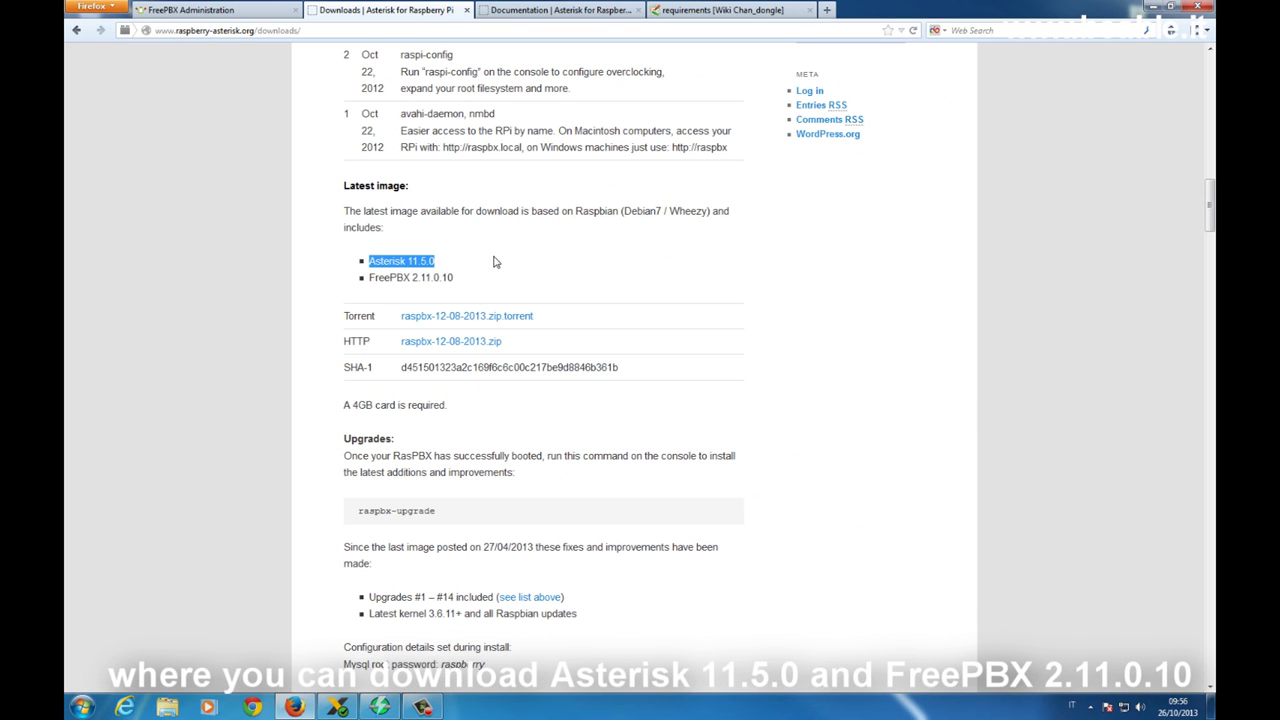
left_click(478, 287)
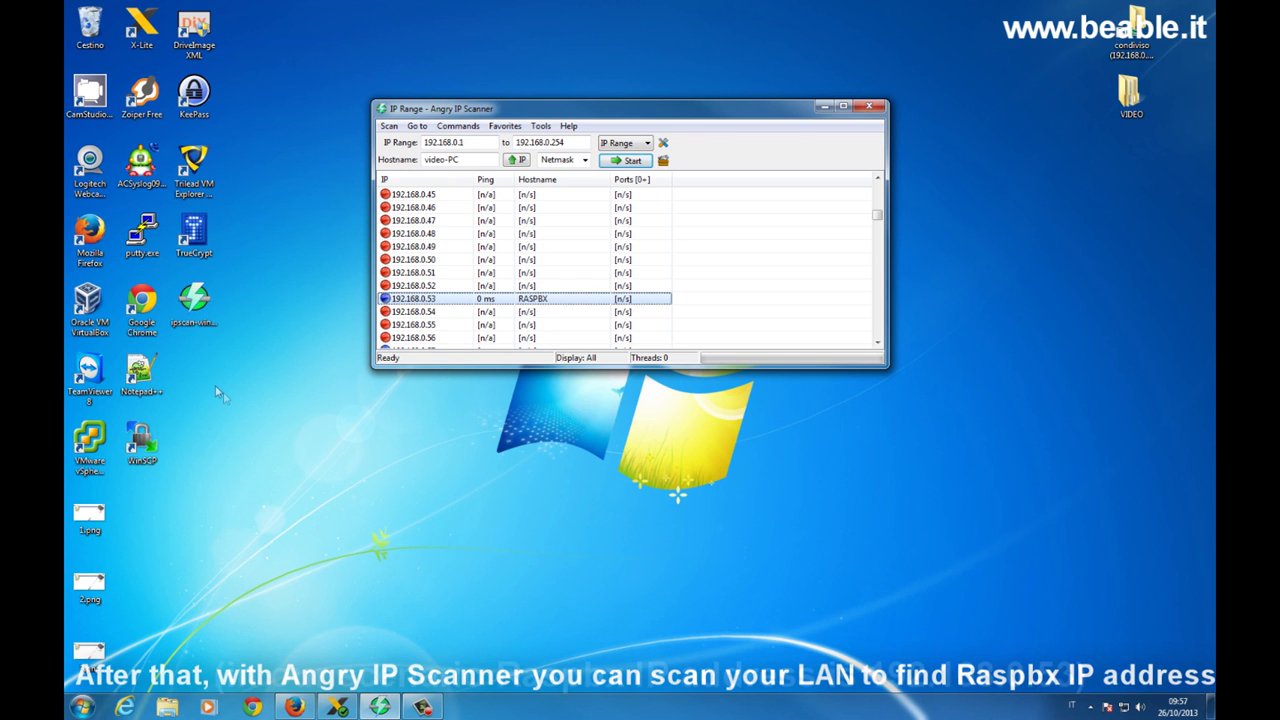
Launch PuTTY and open an SSH connection to 192.168.0.53.
double_click(141, 235)
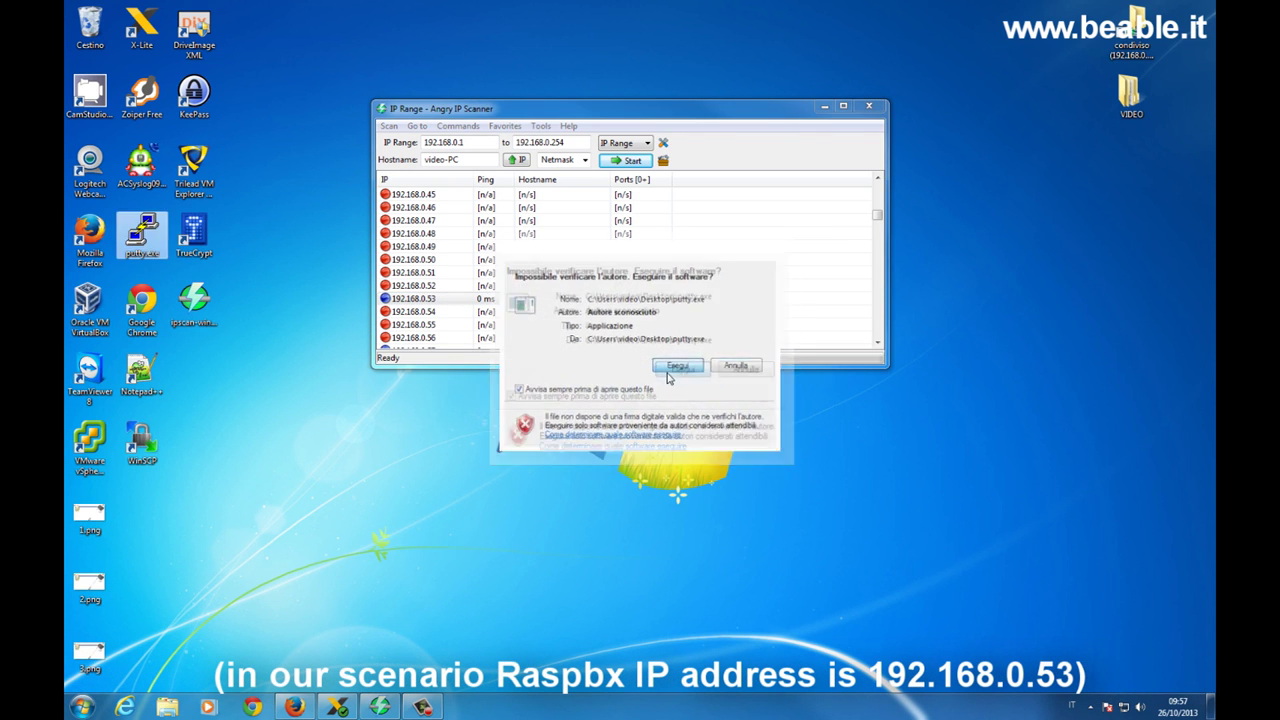
left_click(676, 366)
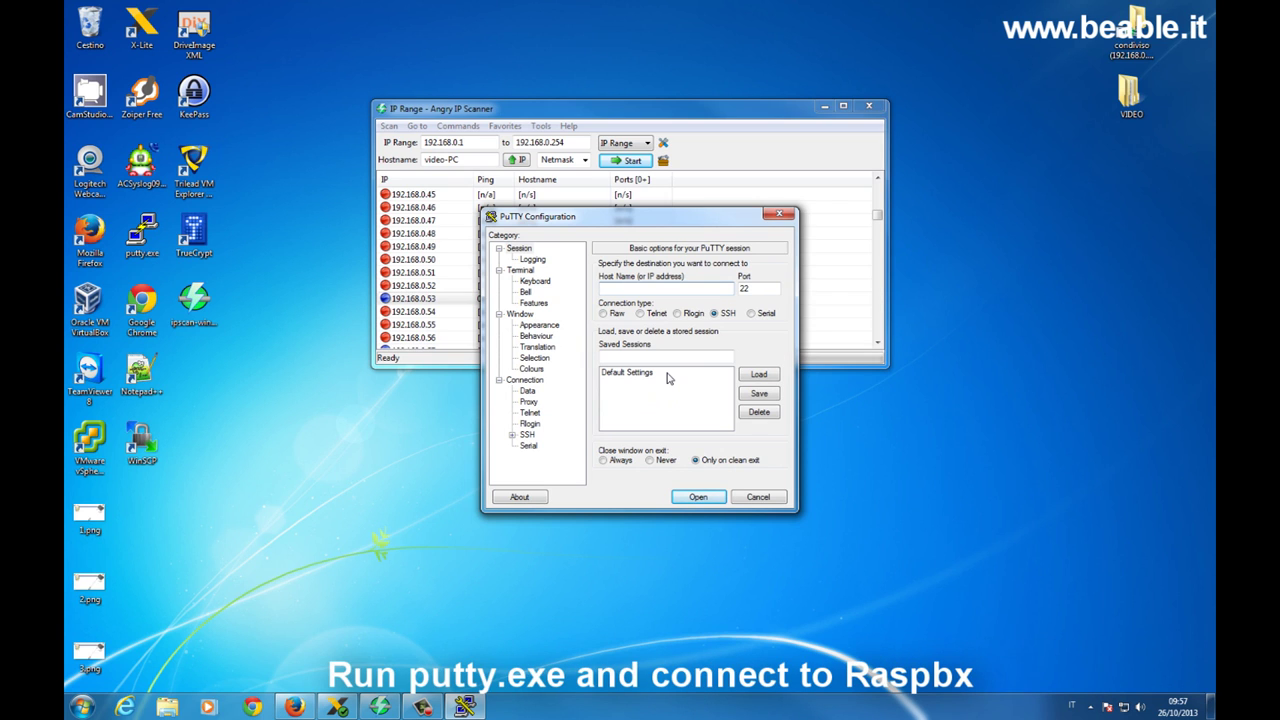
type("192.168.0.53")
key("Return")
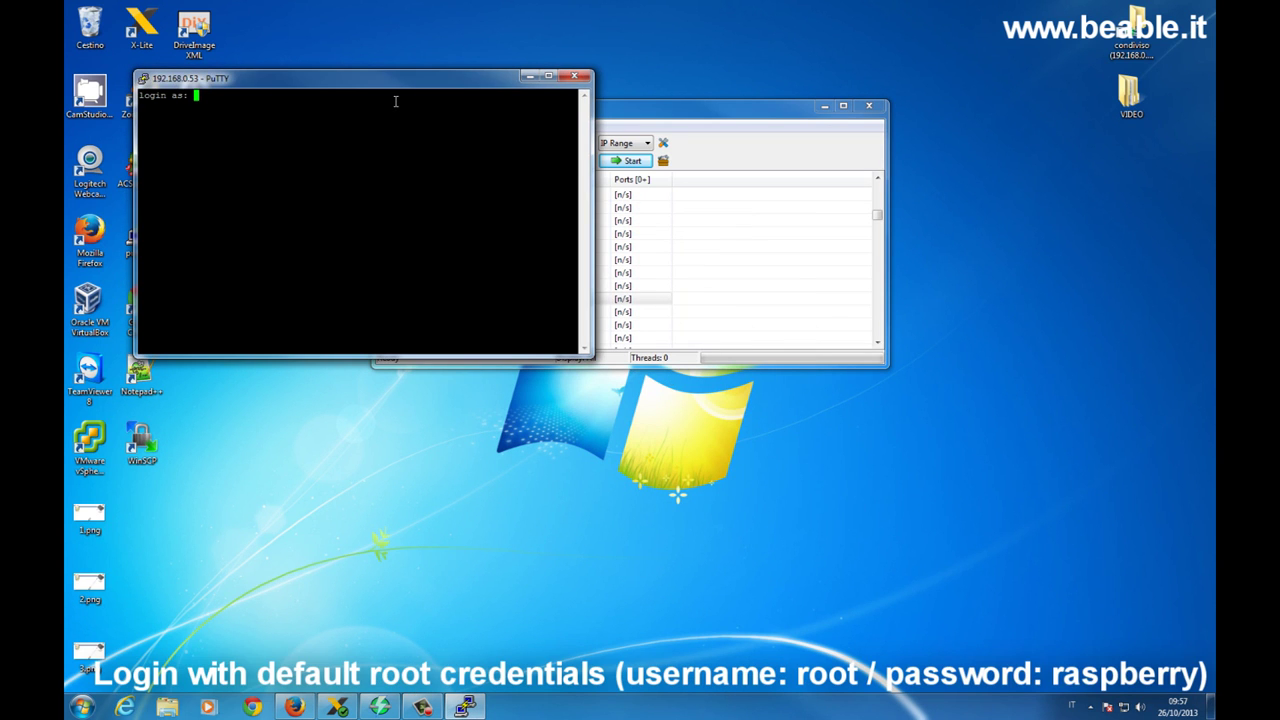
Log in as root with the account password, then return to Firefox.
type("root")
key("Return")
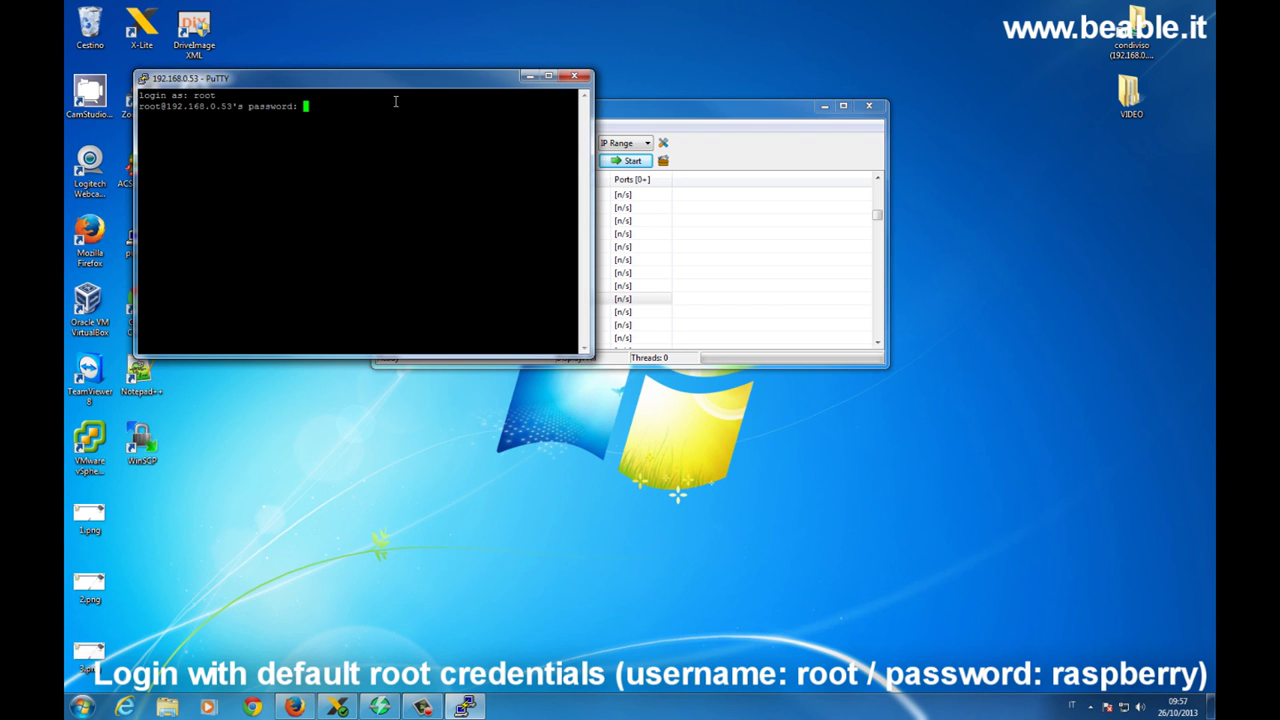
key("Return")
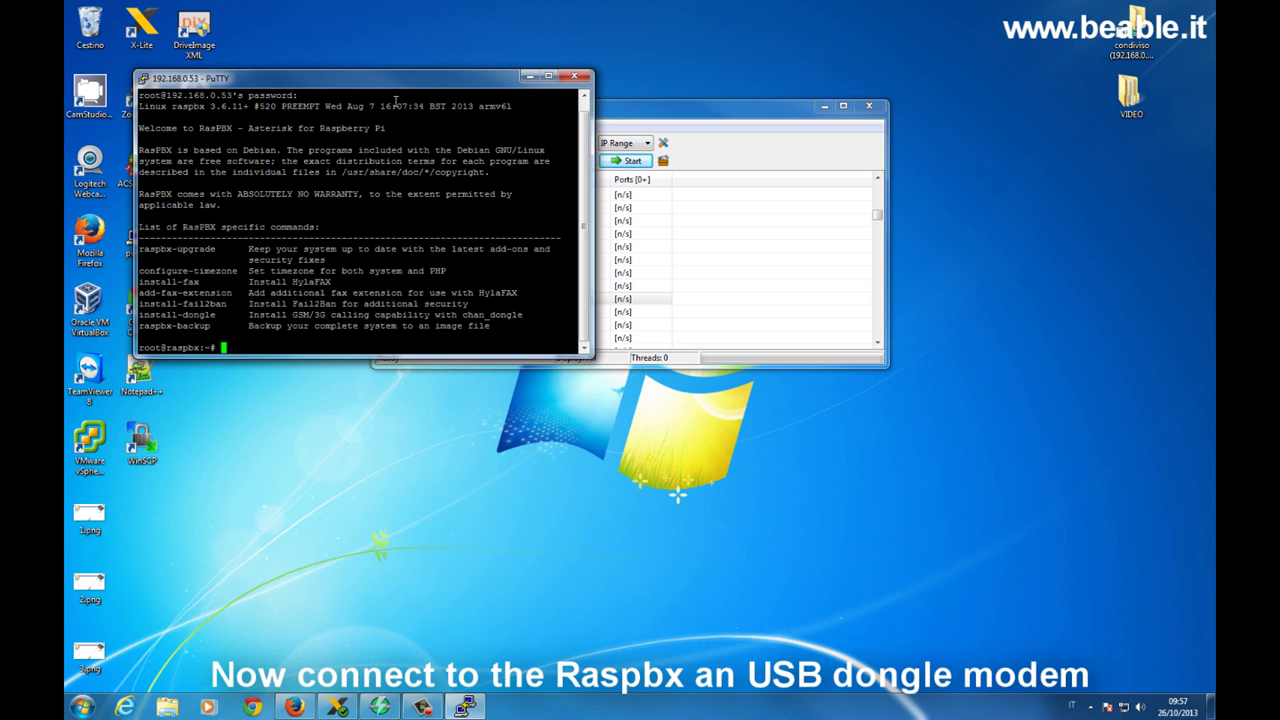
left_click(296, 707)
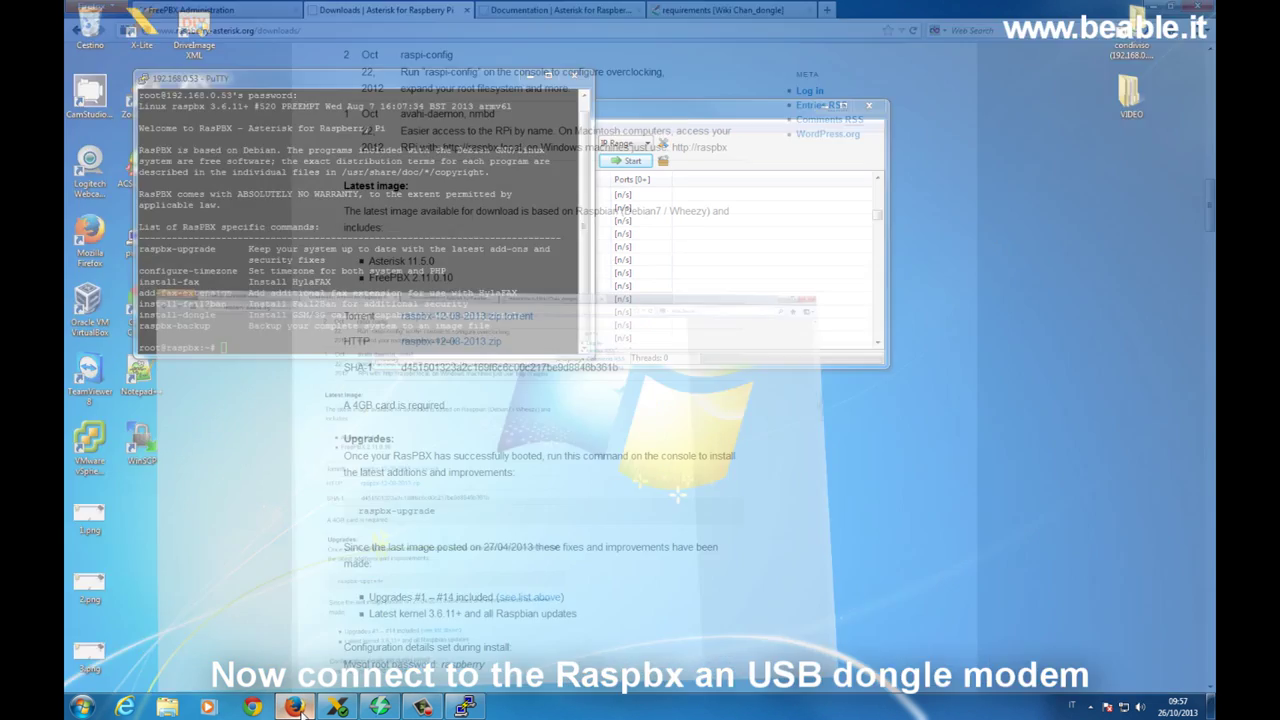
View the chan_dongle wiki's supported Huawei models for the E175X, then return to PuTTY.
left_click(745, 12)
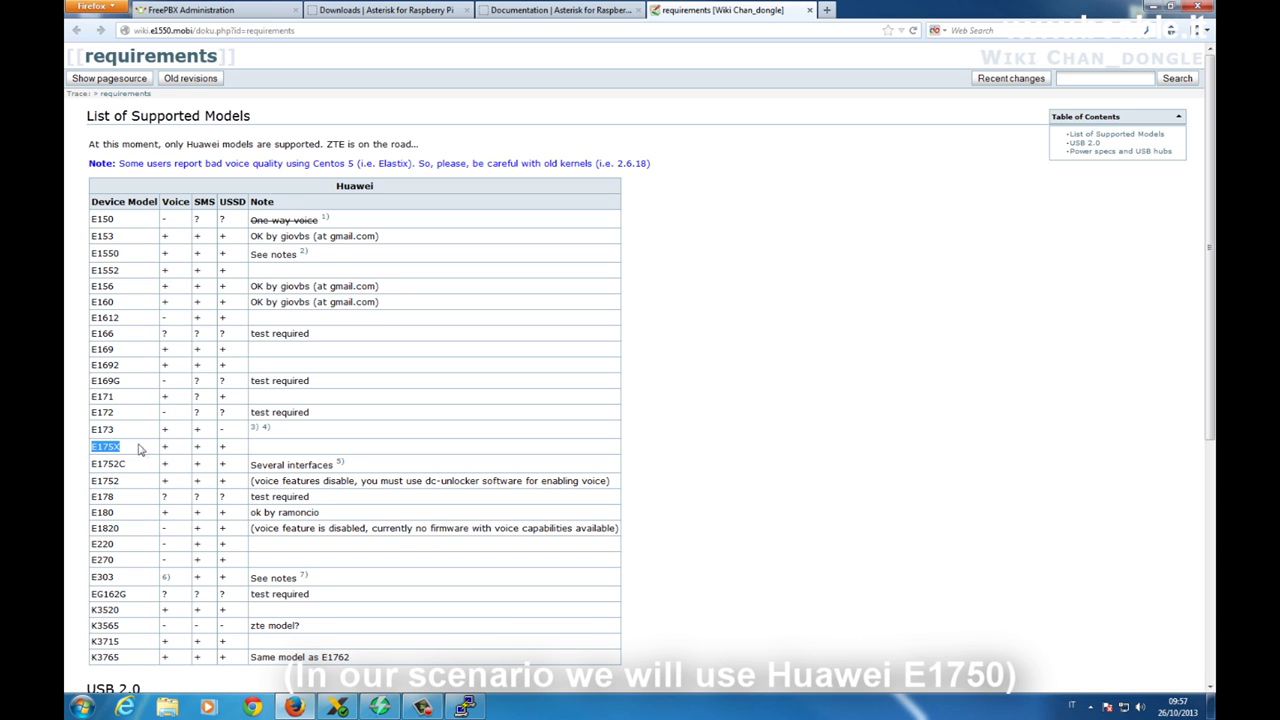
left_click(476, 699)
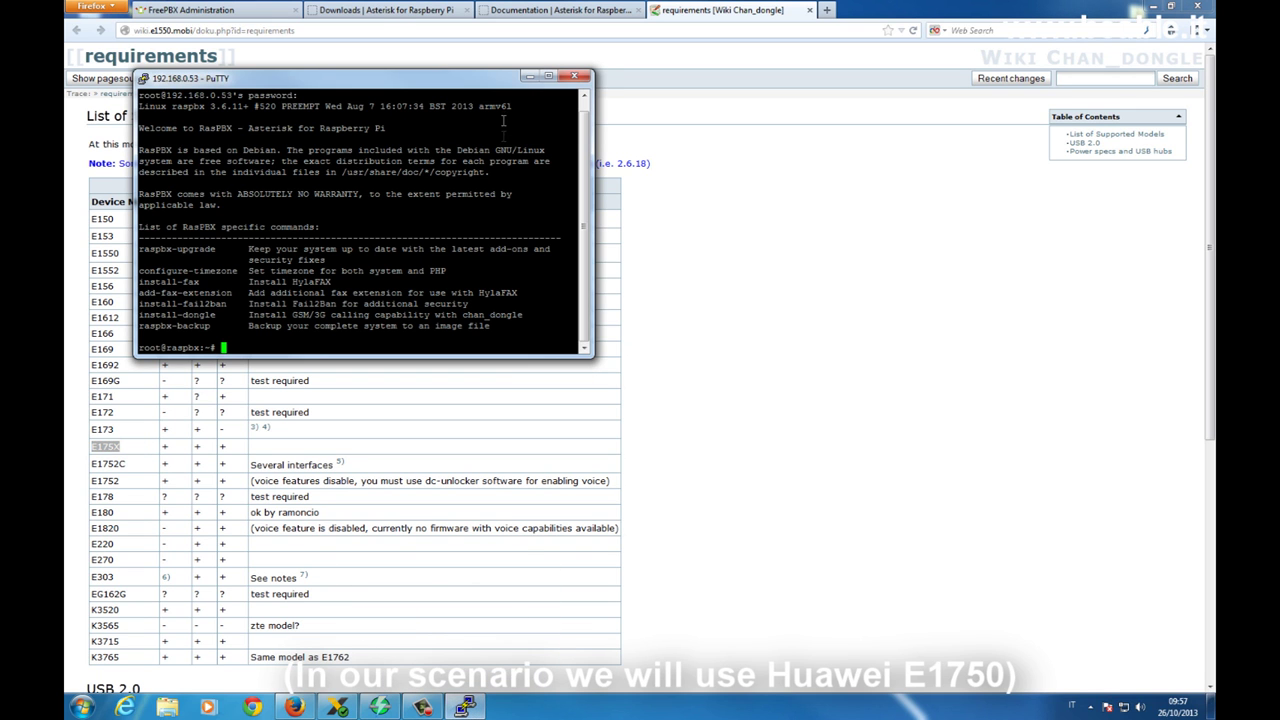
Enlarge the terminal and run lsusb and ls -l /dev/ttyU* to find the Huawei modem.
left_click_drag(590, 354, 860, 433)
type("ls")
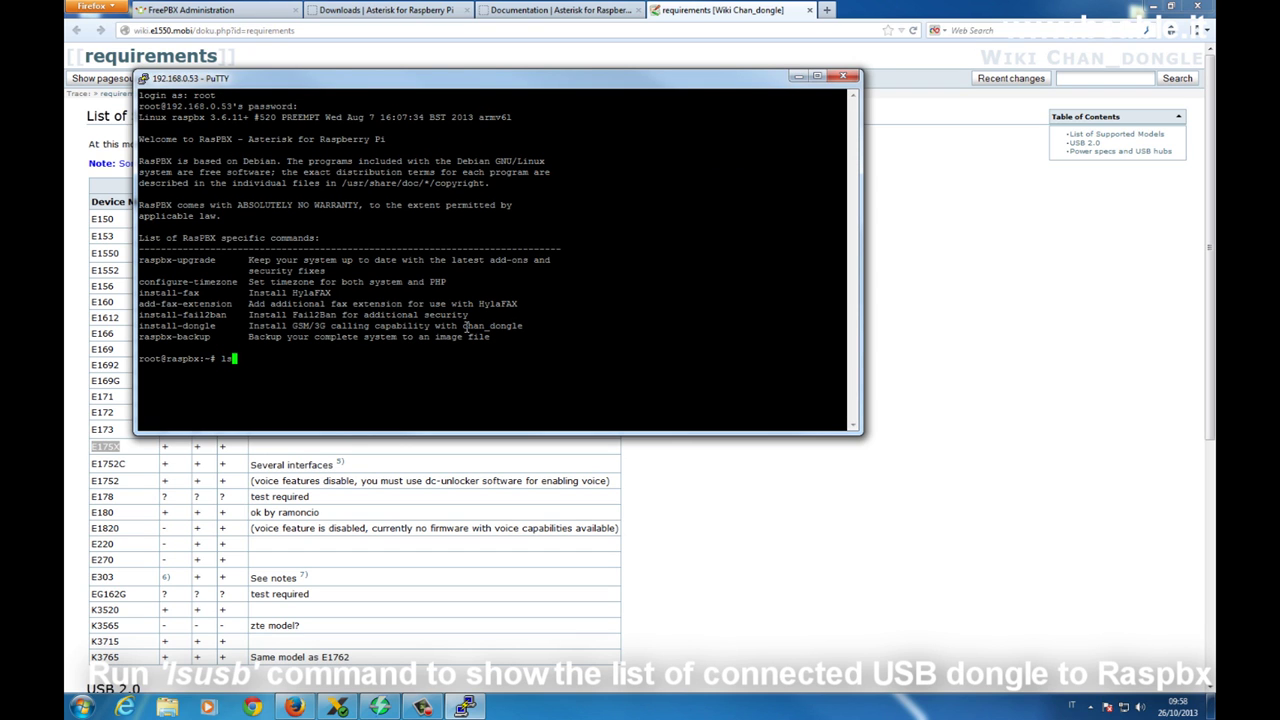
type("us")
type("b")
key("Return")
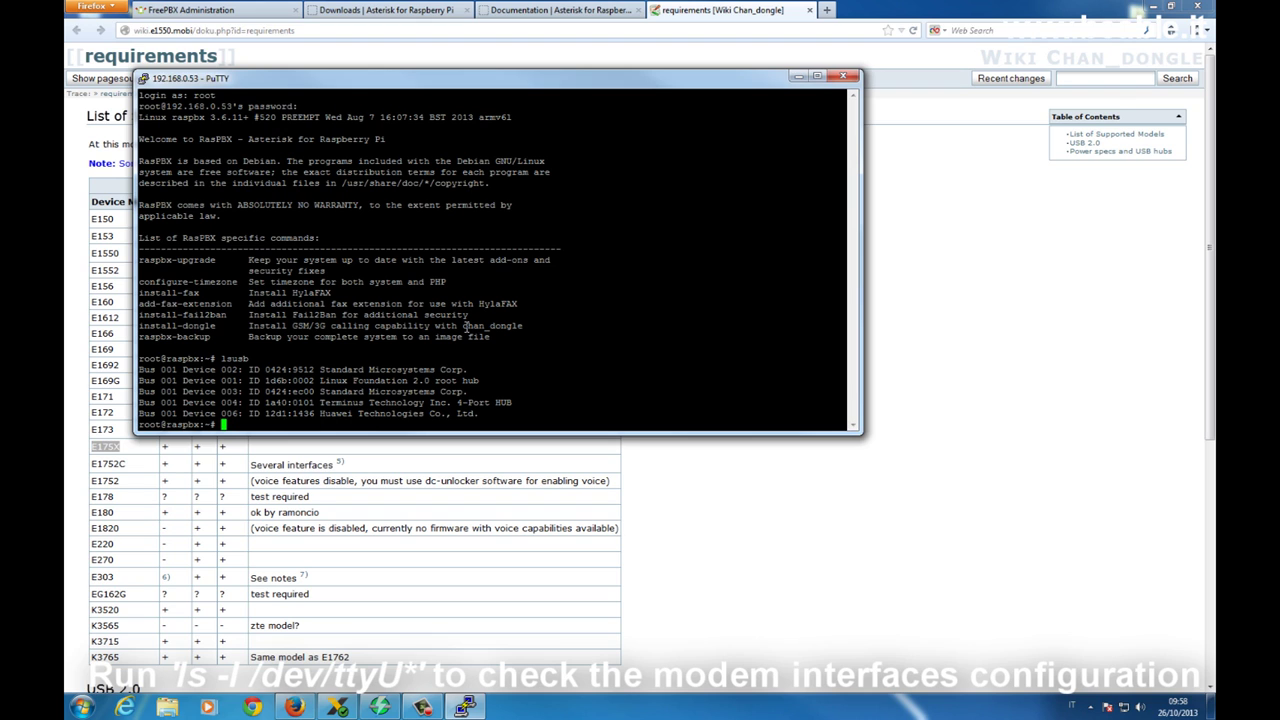
type("ls -l /dev/ttyU*")
key("Return")
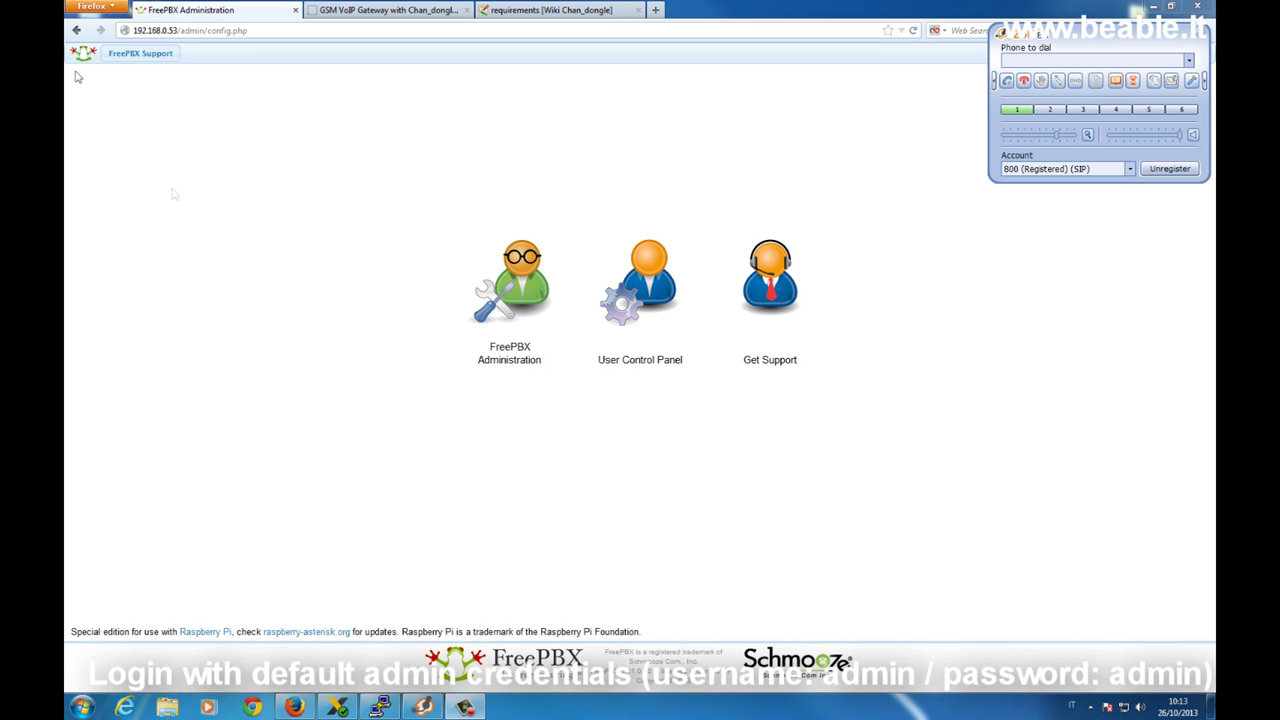
Log in to FreePBX Administration as admin with the account password.
left_click(513, 275)
type("admin")
key("Tab")
type("admin")
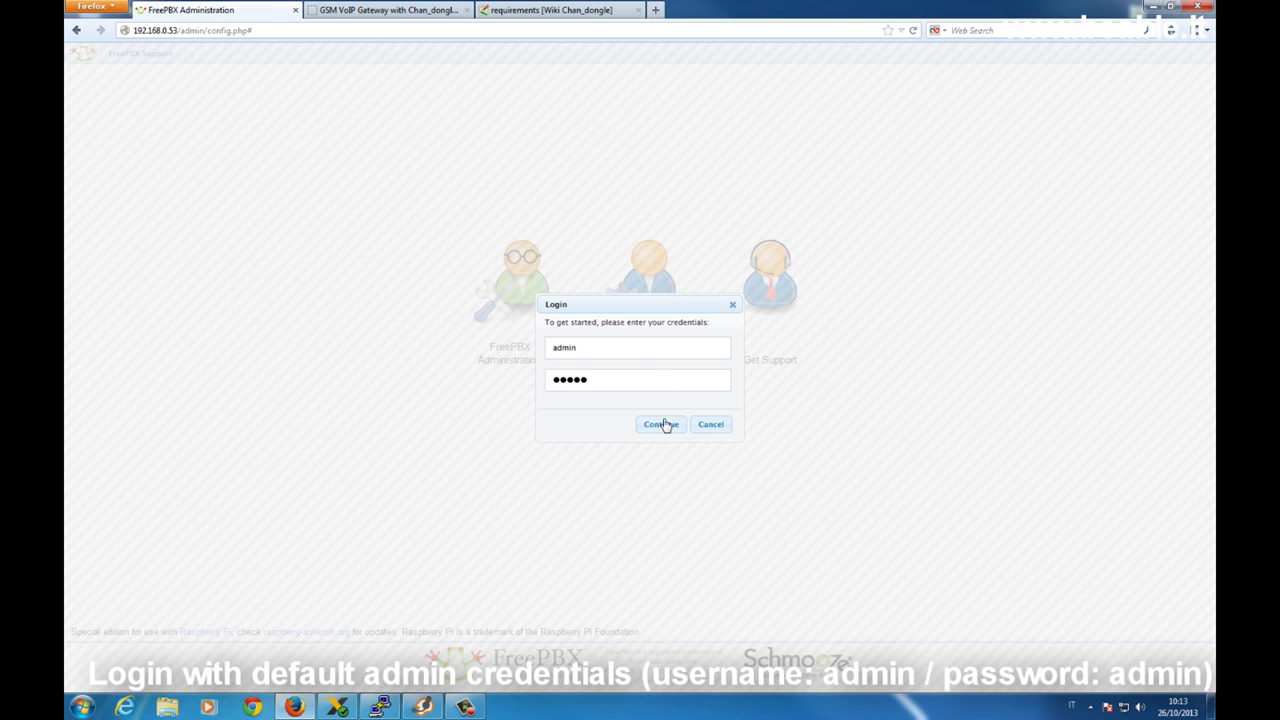
left_click(664, 424)
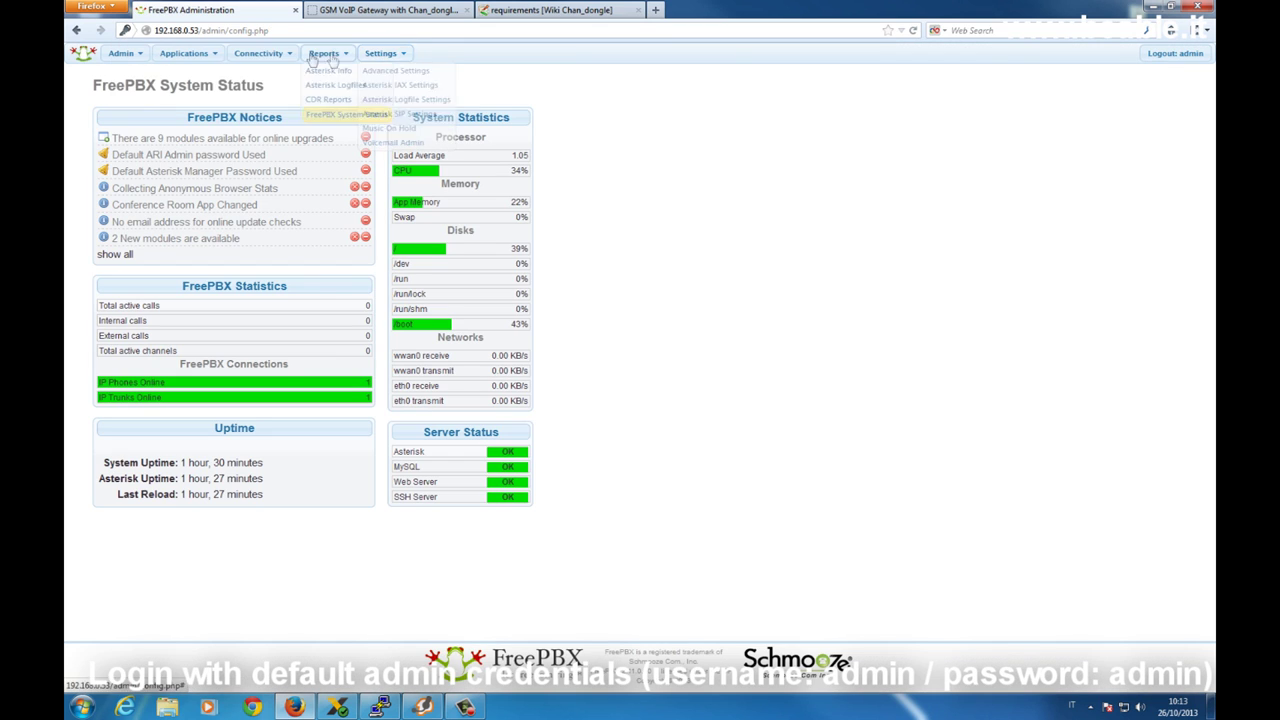
Open the Applications > Extensions page showing extension 800.
mouse_move(233, 57)
mouse_move(186, 55)
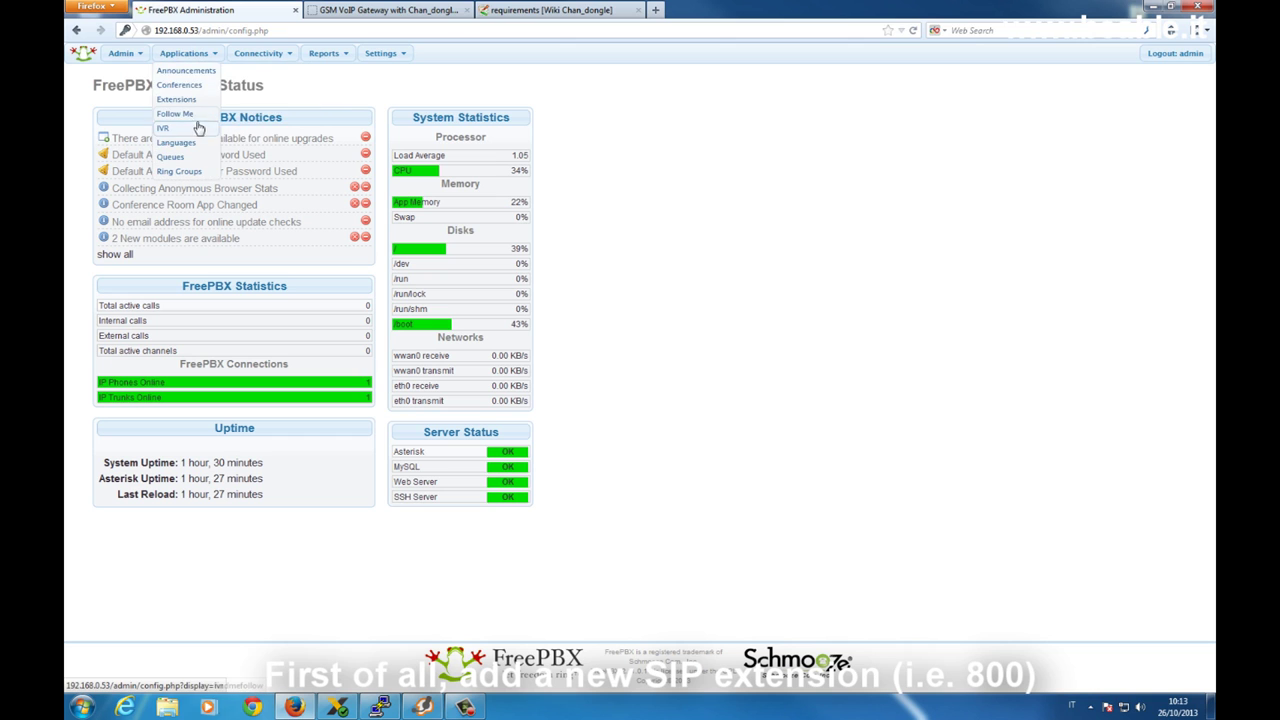
left_click(197, 101)
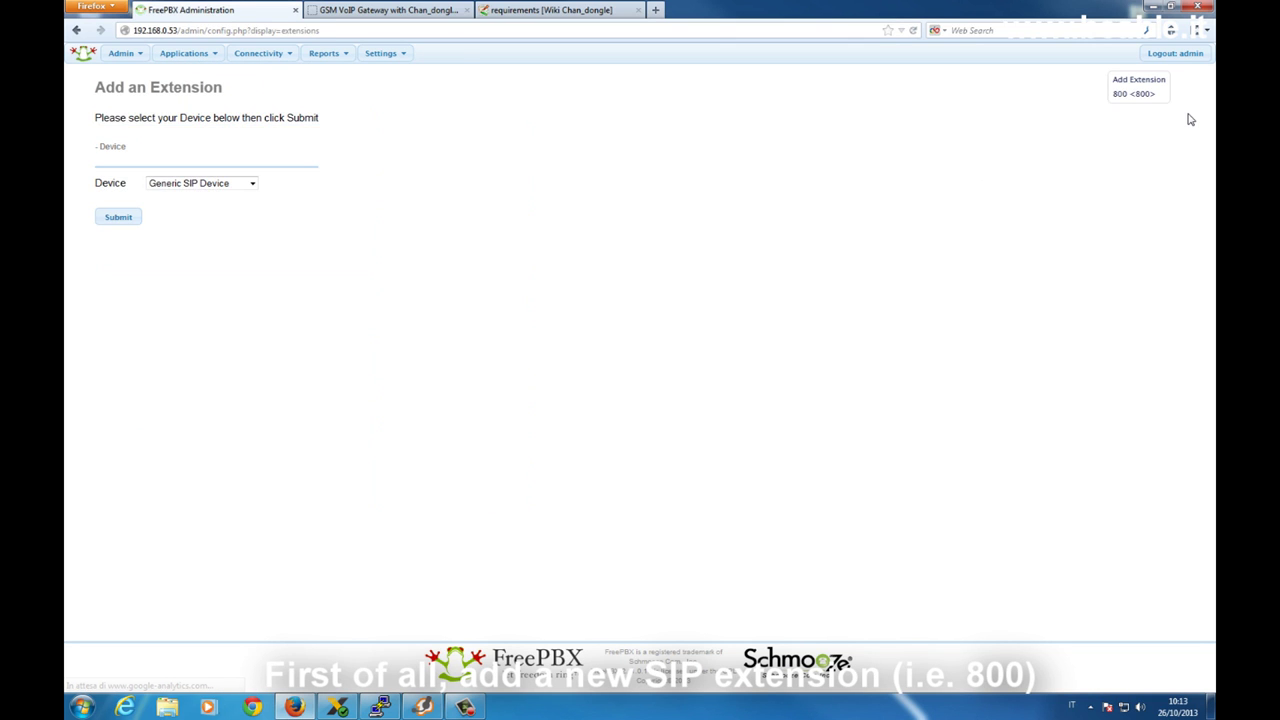
Confirm Zoiper is registered as extension 800, then open the mobile trunk under Connectivity > Trunks.
left_click(422, 707)
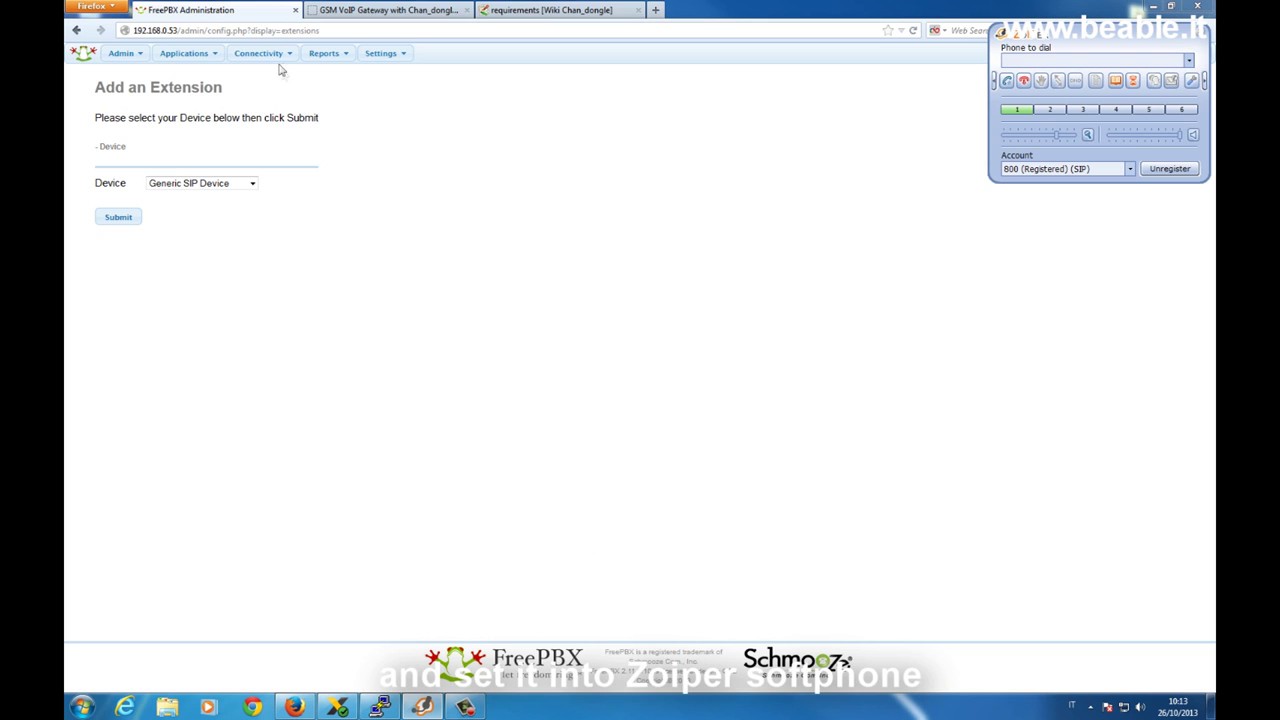
left_click(481, 430)
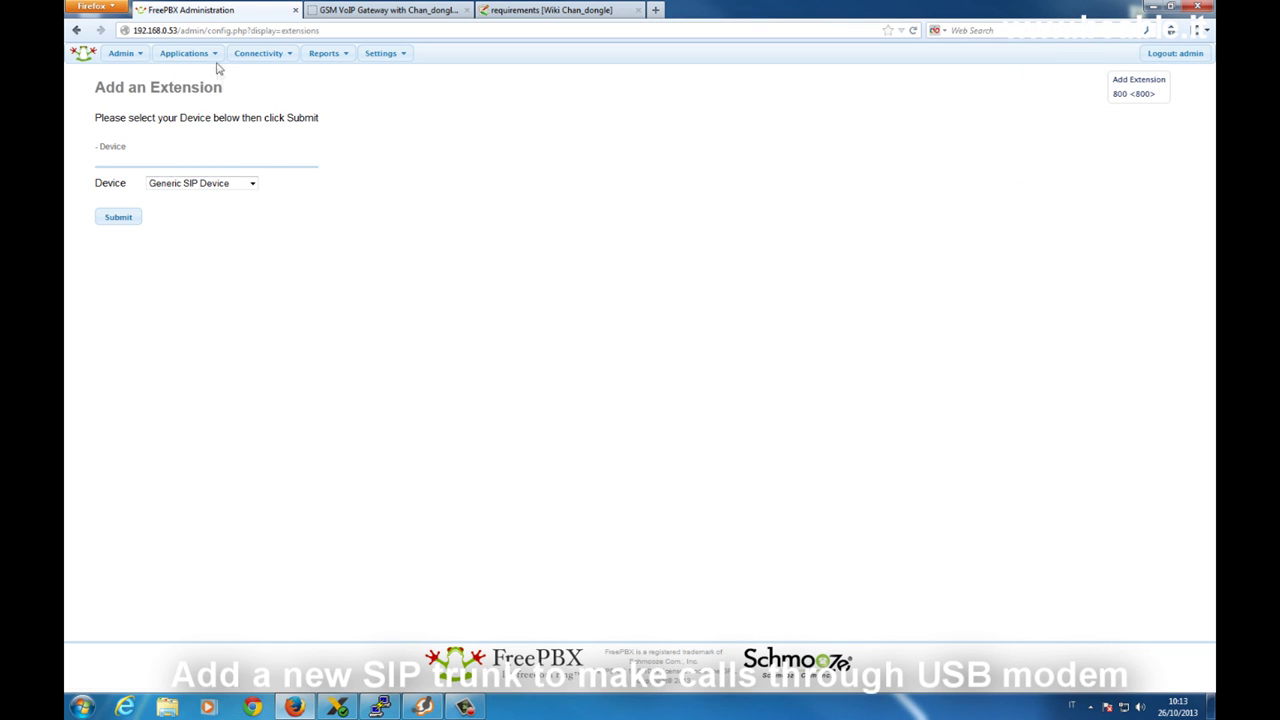
mouse_move(225, 55)
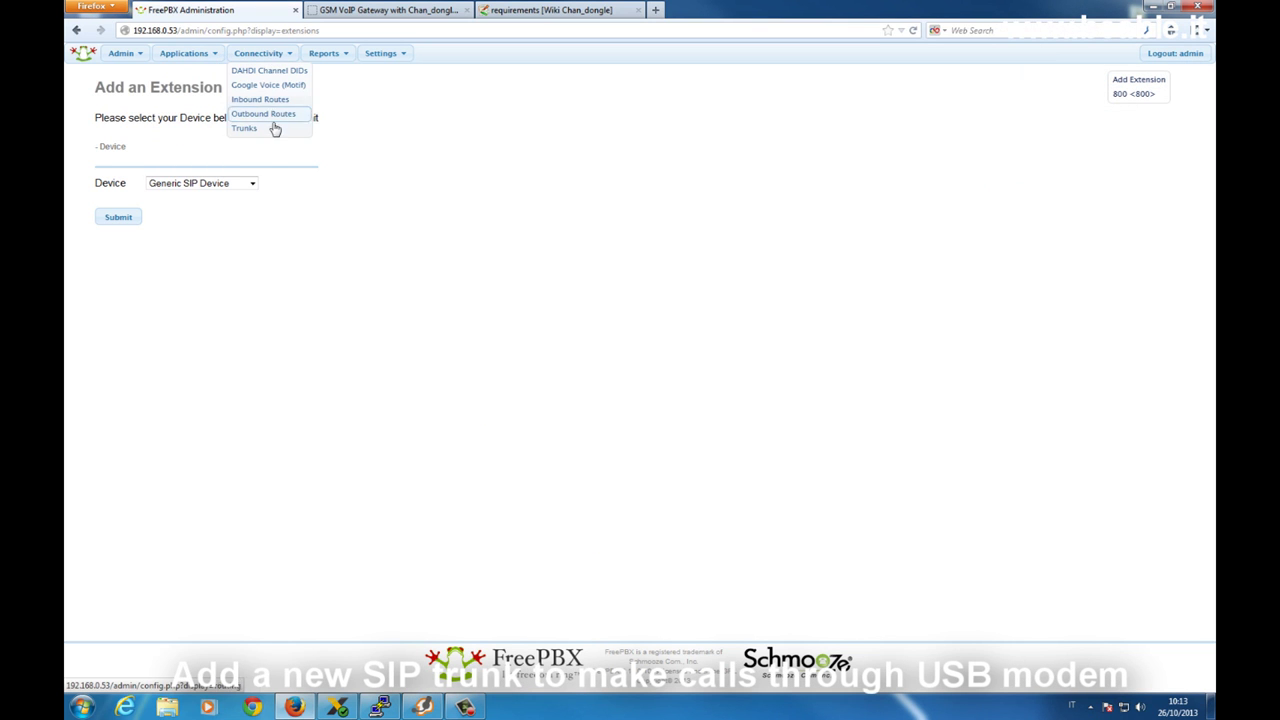
left_click(276, 131)
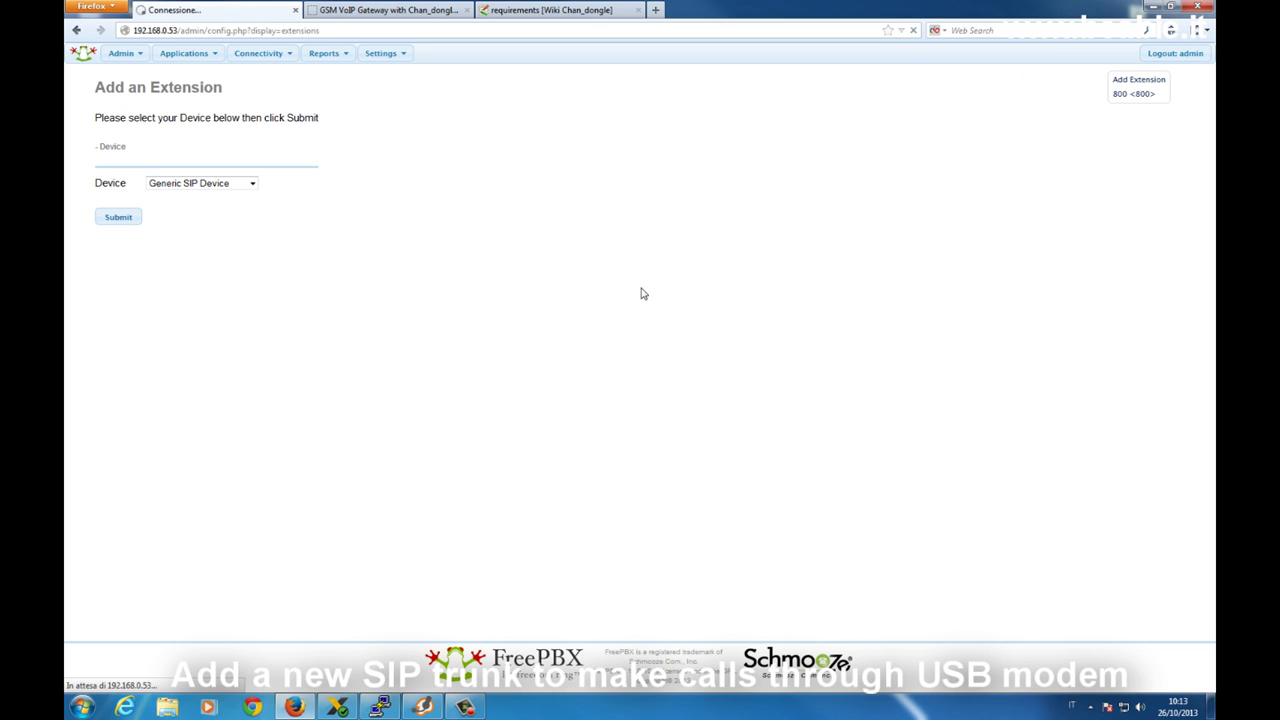
left_click(1148, 94)
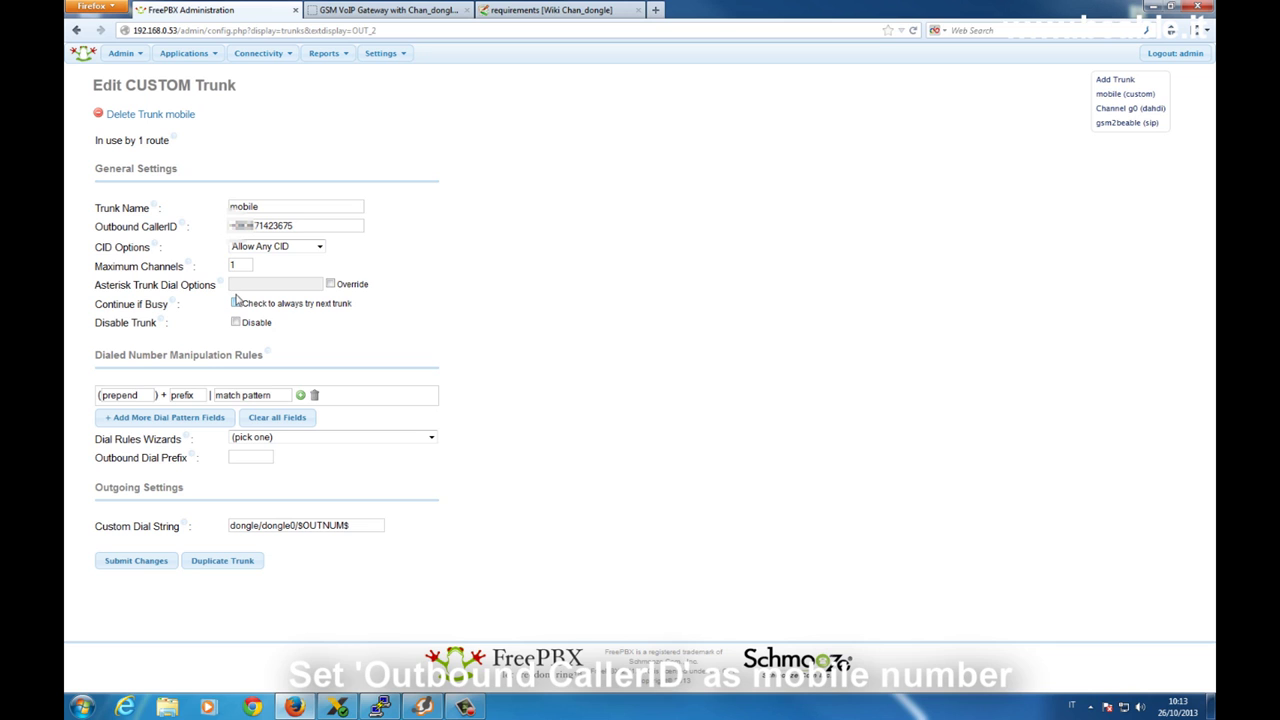
Compare the mobile trunk's 1 maximum channel and dongle/dongle0/$OUTNUM$ dial string with the gateway guide.
left_click(238, 266)
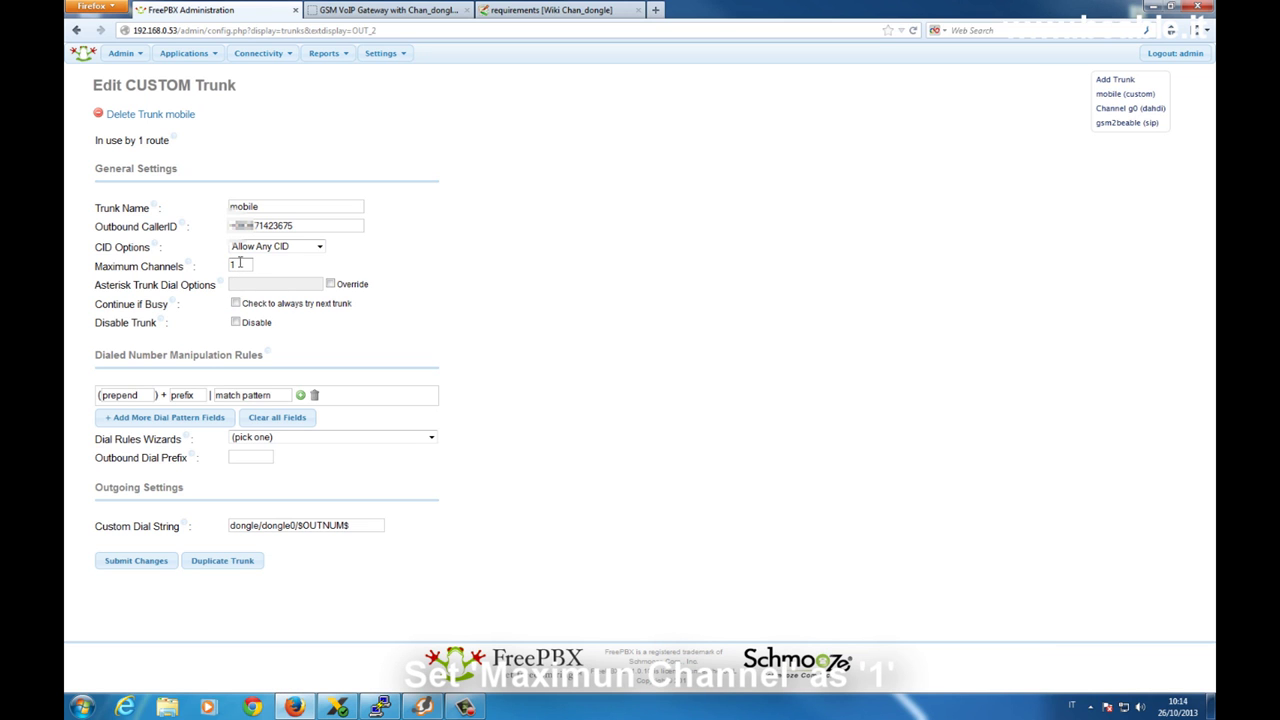
left_click(238, 266)
left_click(372, 525)
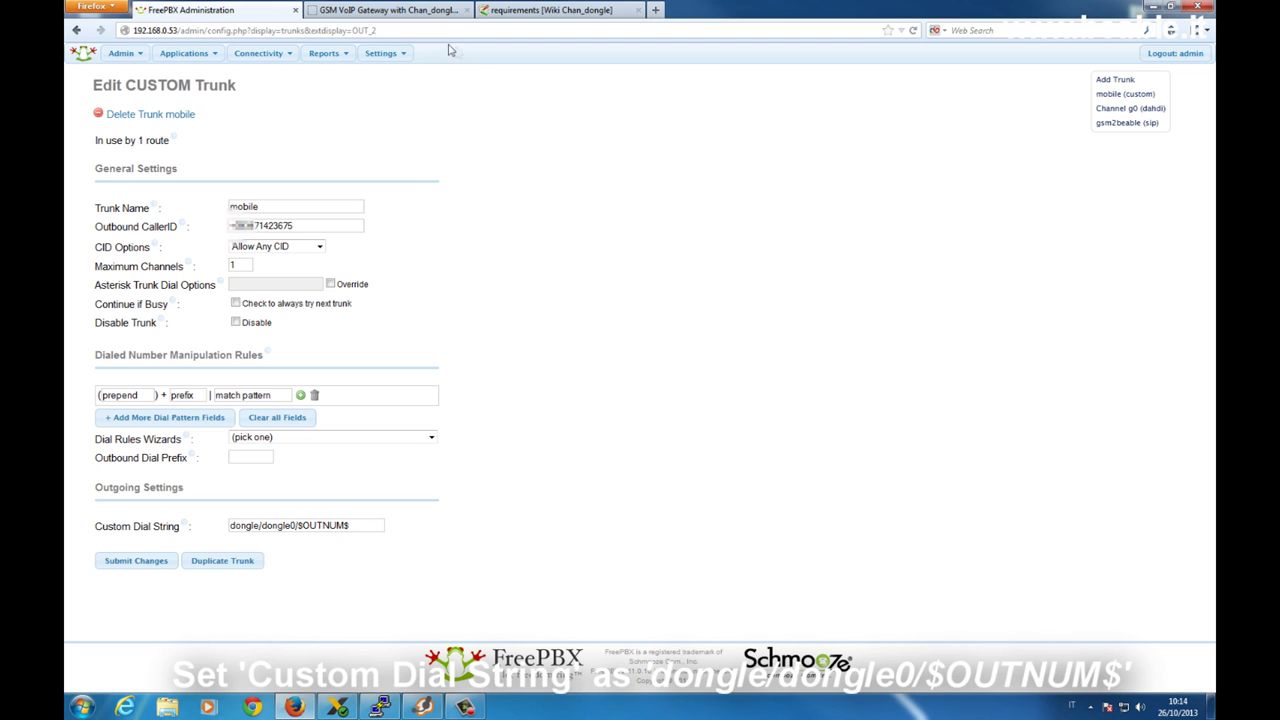
left_click(428, 11)
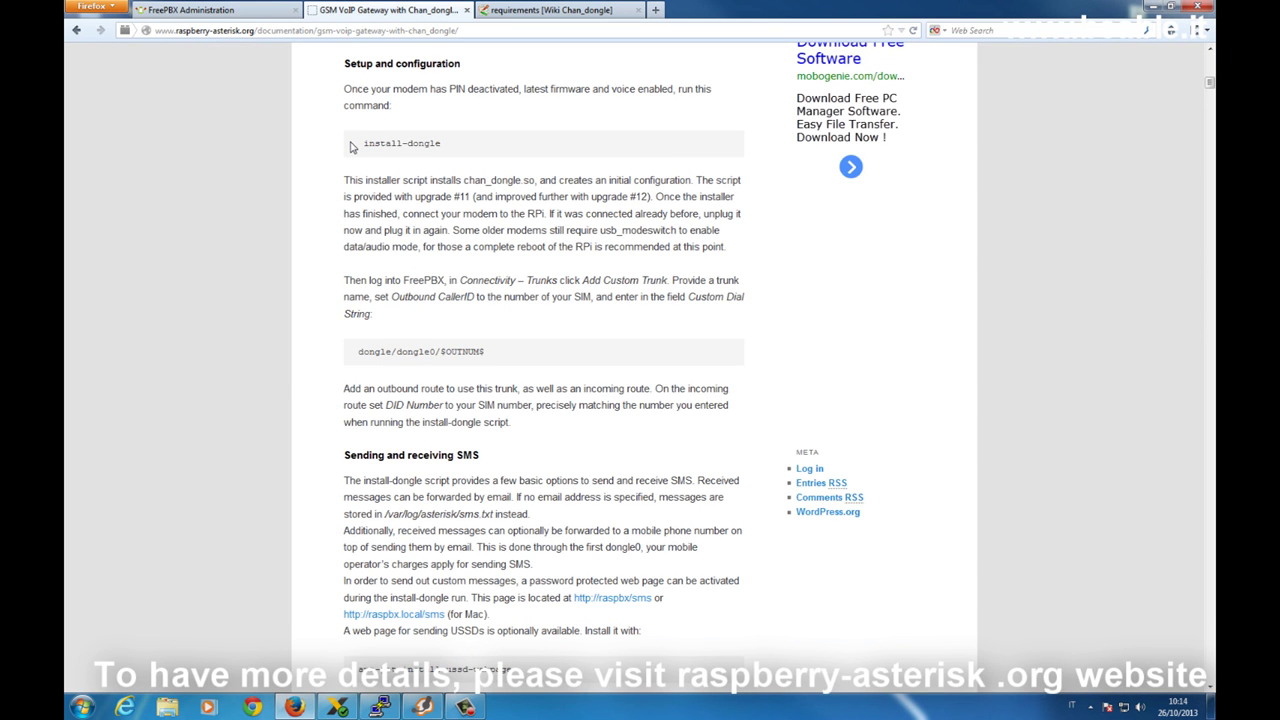
left_click(177, 9)
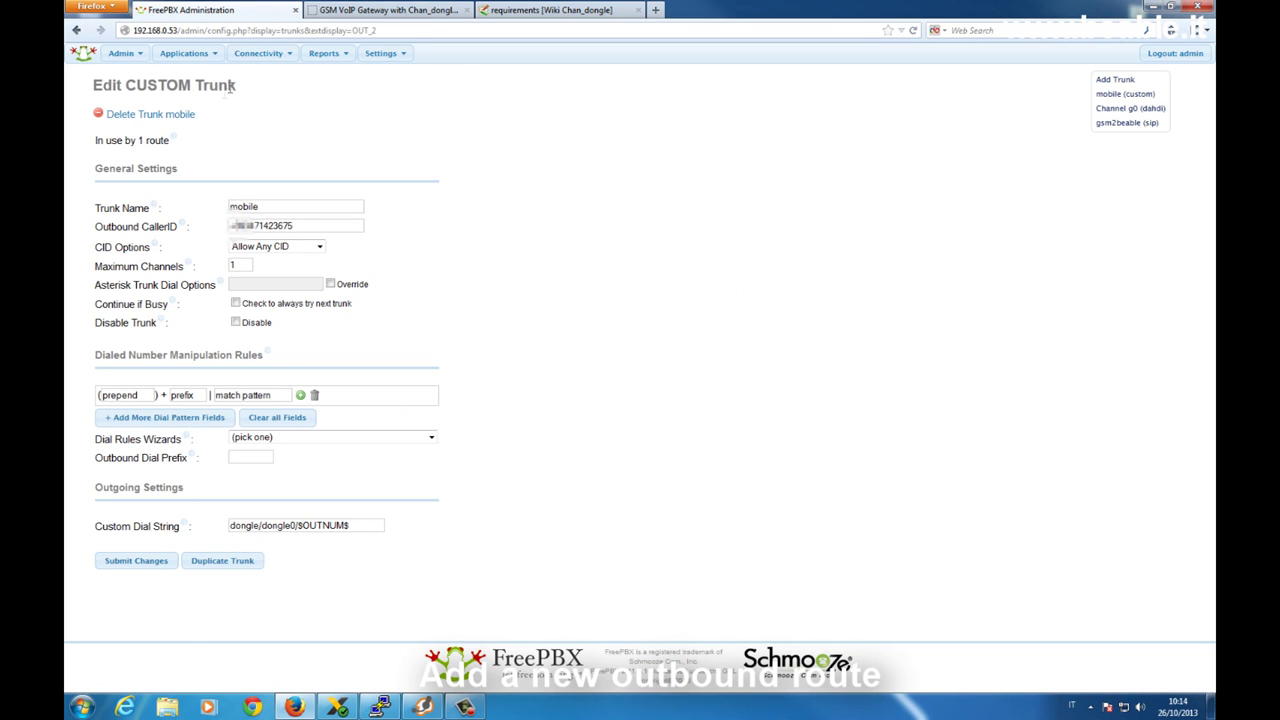
mouse_move(276, 58)
left_click(276, 113)
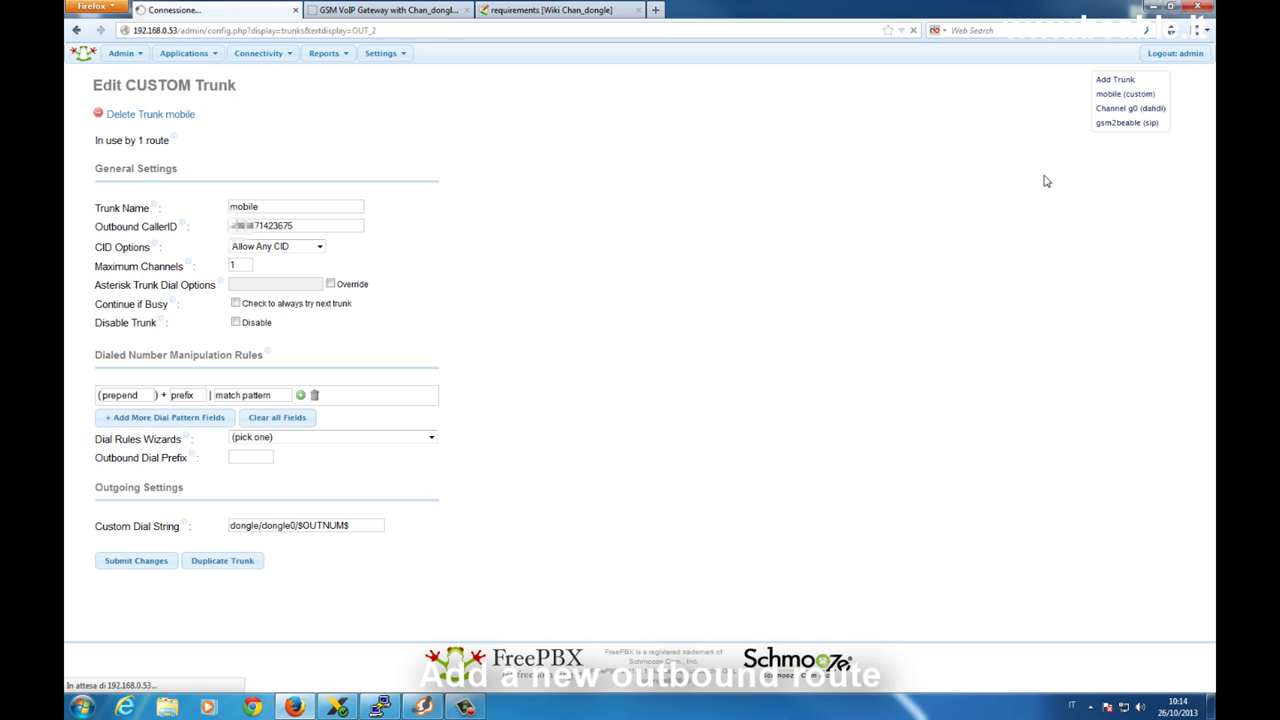
Set the out route's match pattern to 3. and bring up the Zoiper softphone.
left_click(1142, 95)
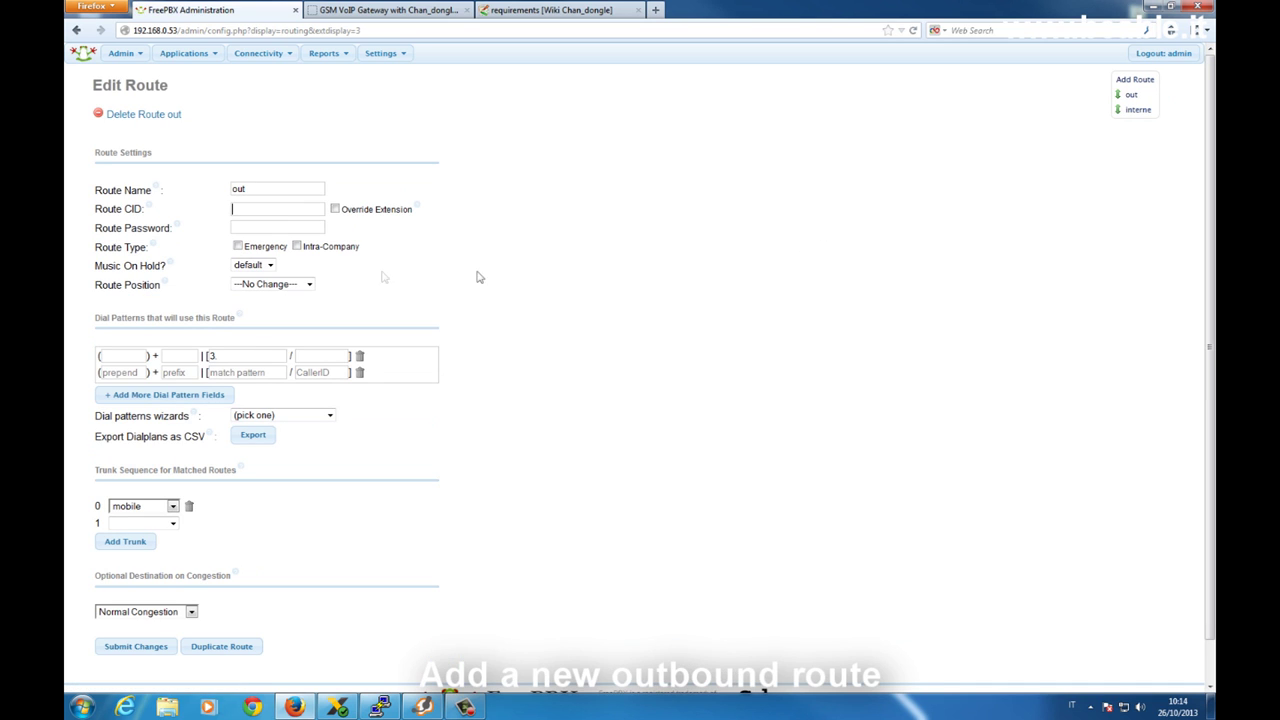
left_click(239, 355)
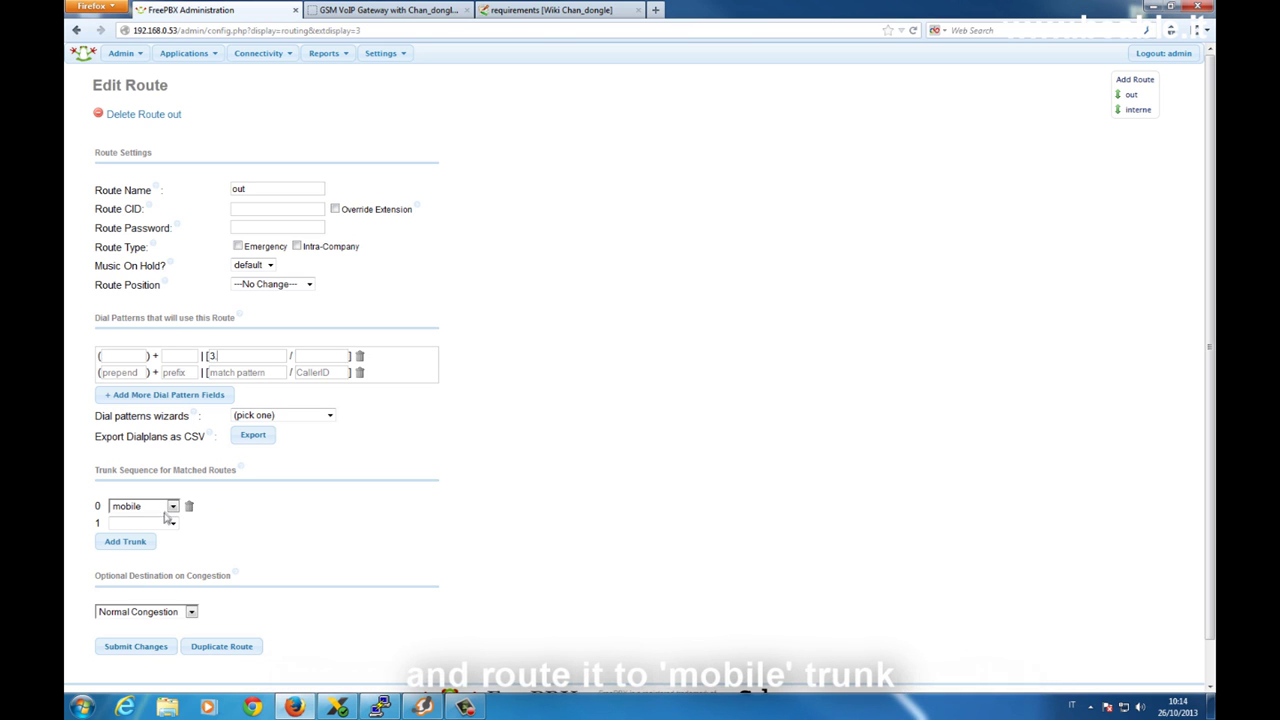
type(".")
mouse_move(423, 707)
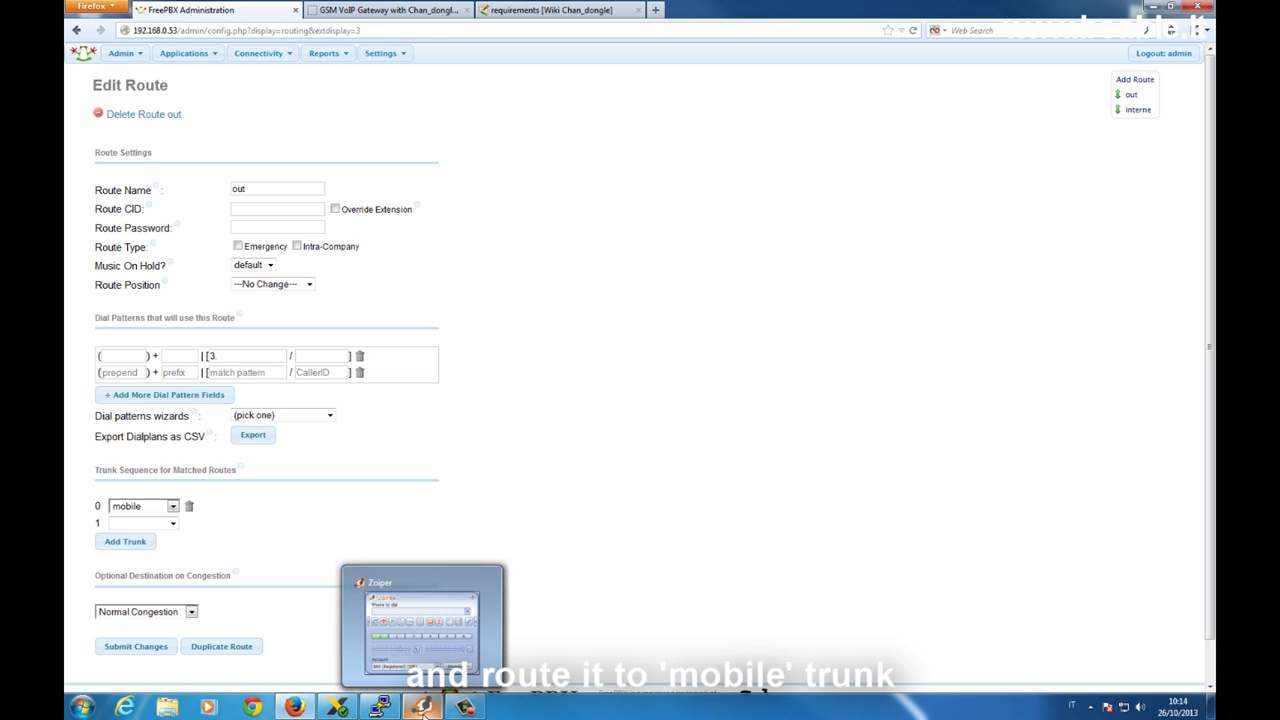
left_click(423, 707)
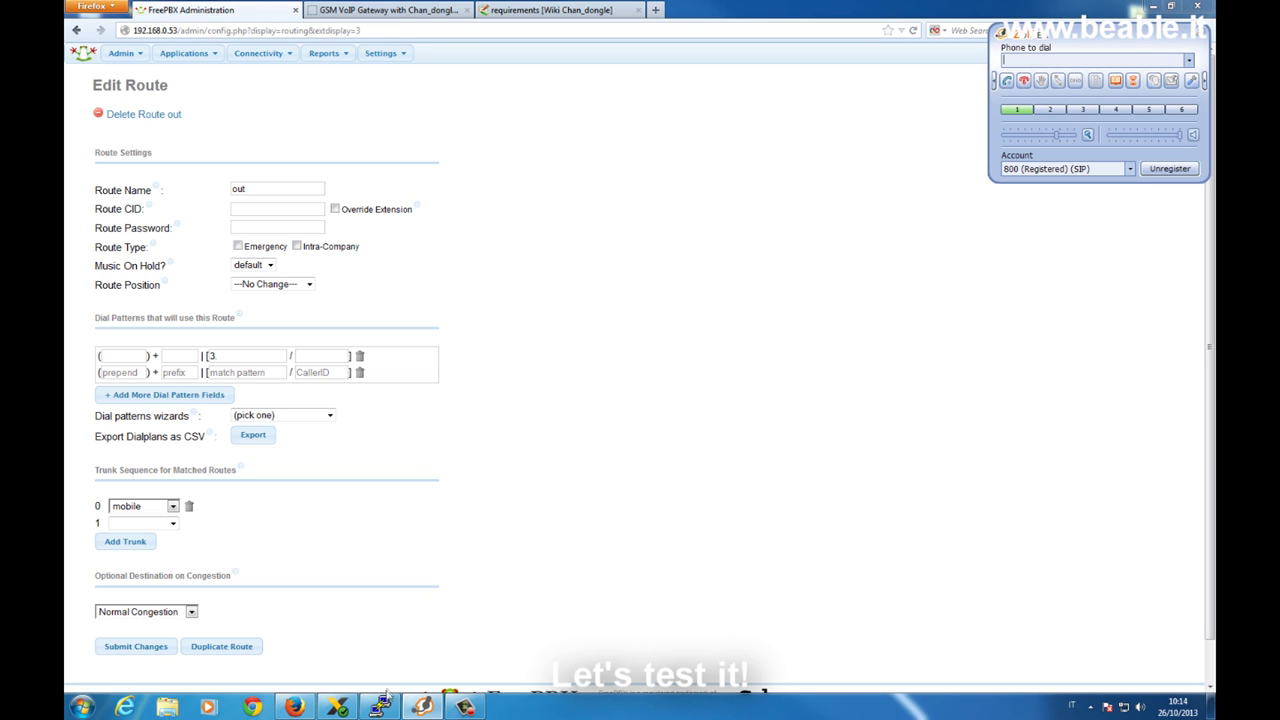
Connect to the Asterisk console and set core verbose to 5.
left_click(380, 707)
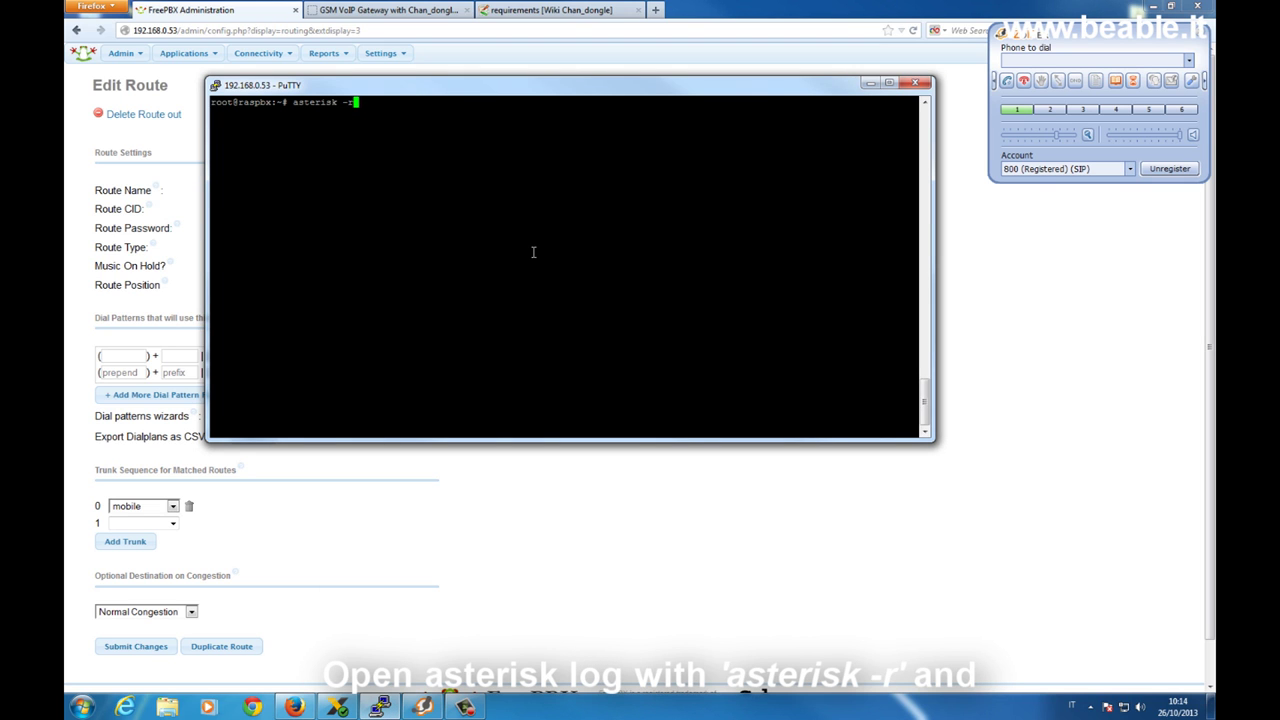
key("Return")
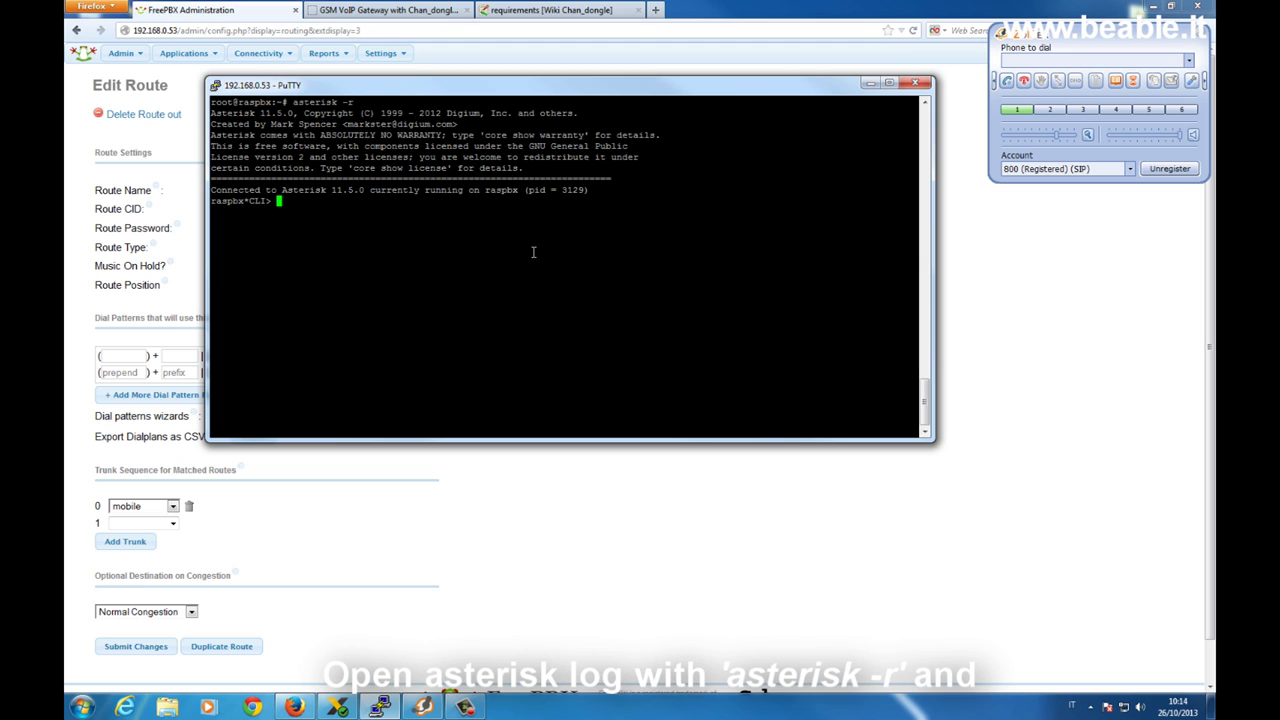
type("core set verbose 5")
key("Return")
Place a test call from Zoiper to the mobile number, hang up, and return to FreePBX.
left_click(1091, 62)
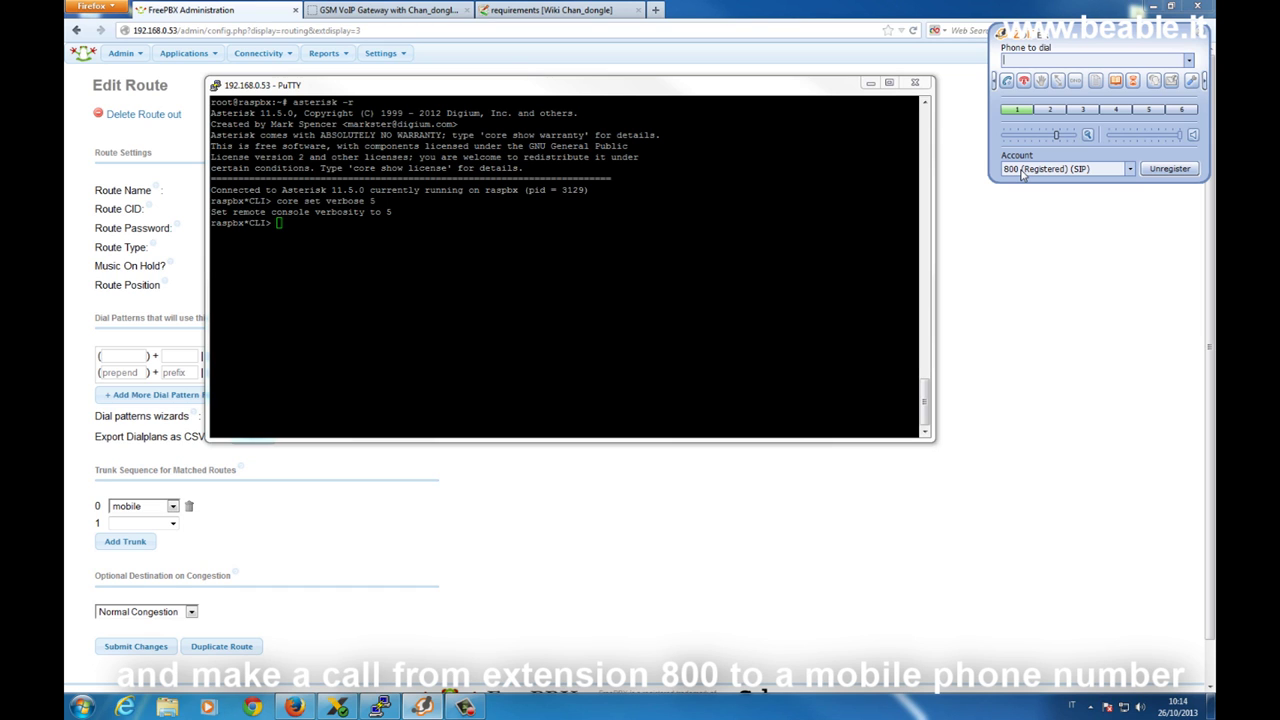
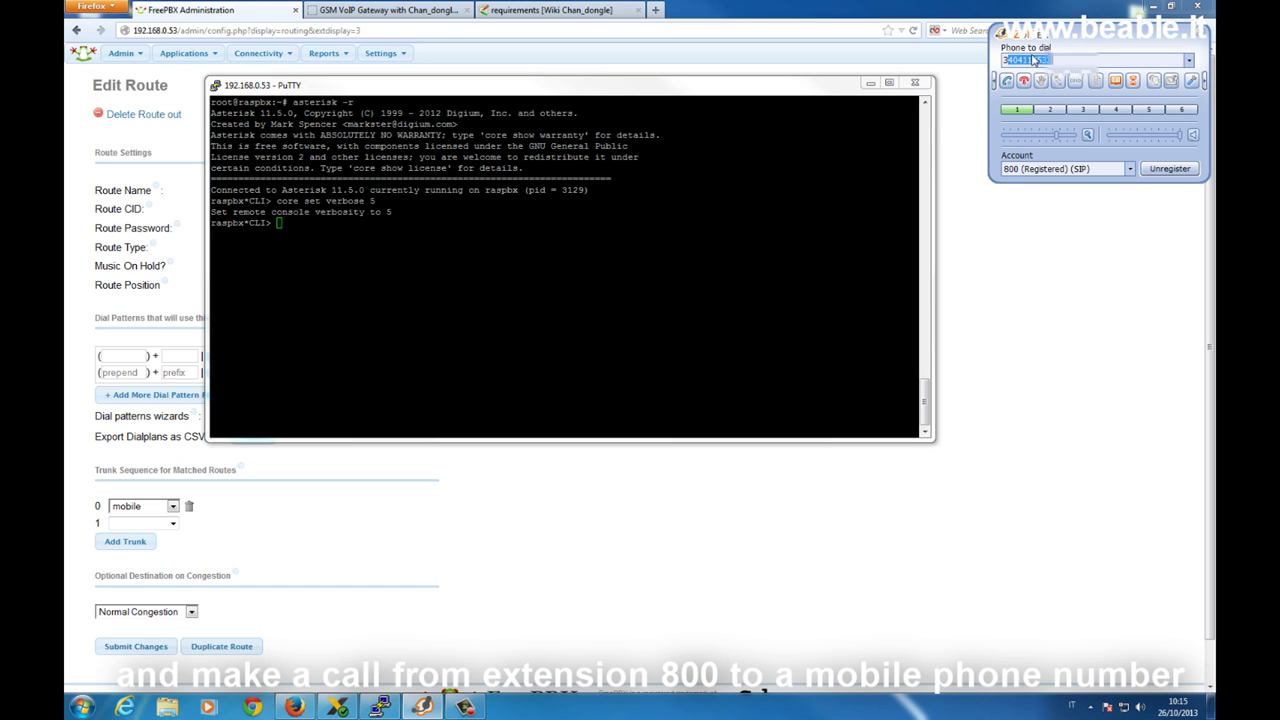
left_click(1054, 60)
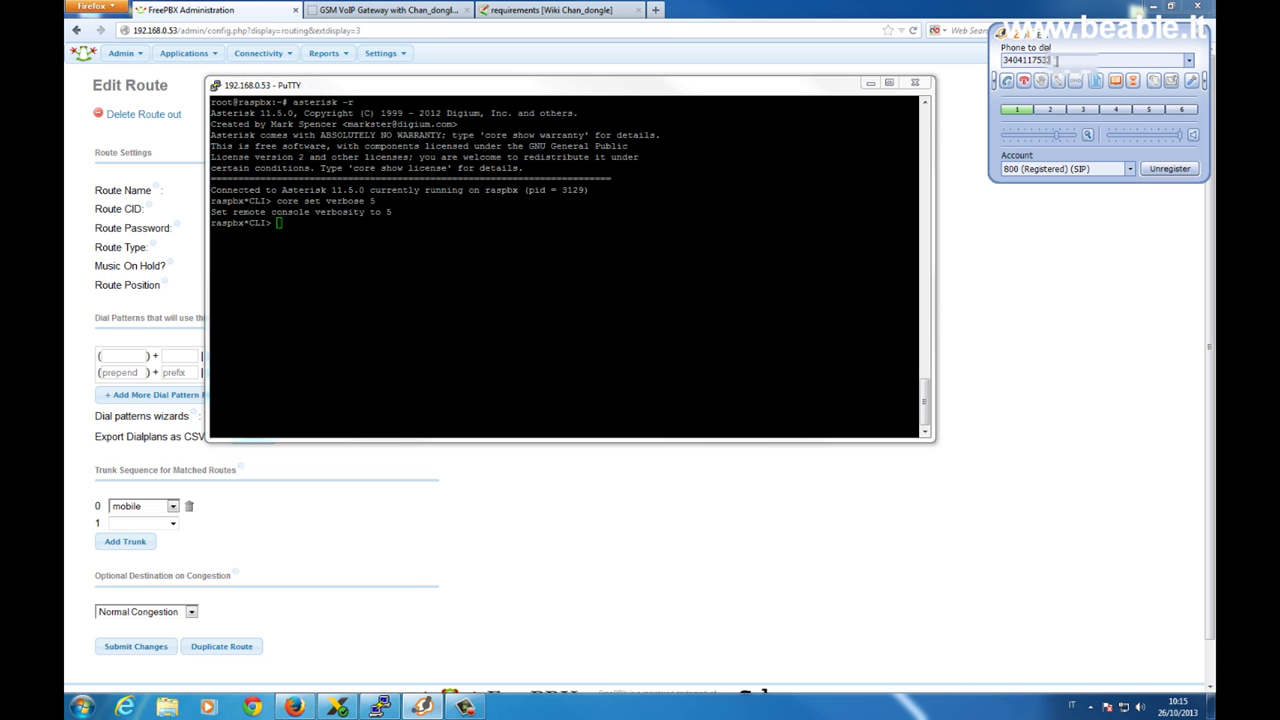
left_click(1008, 82)
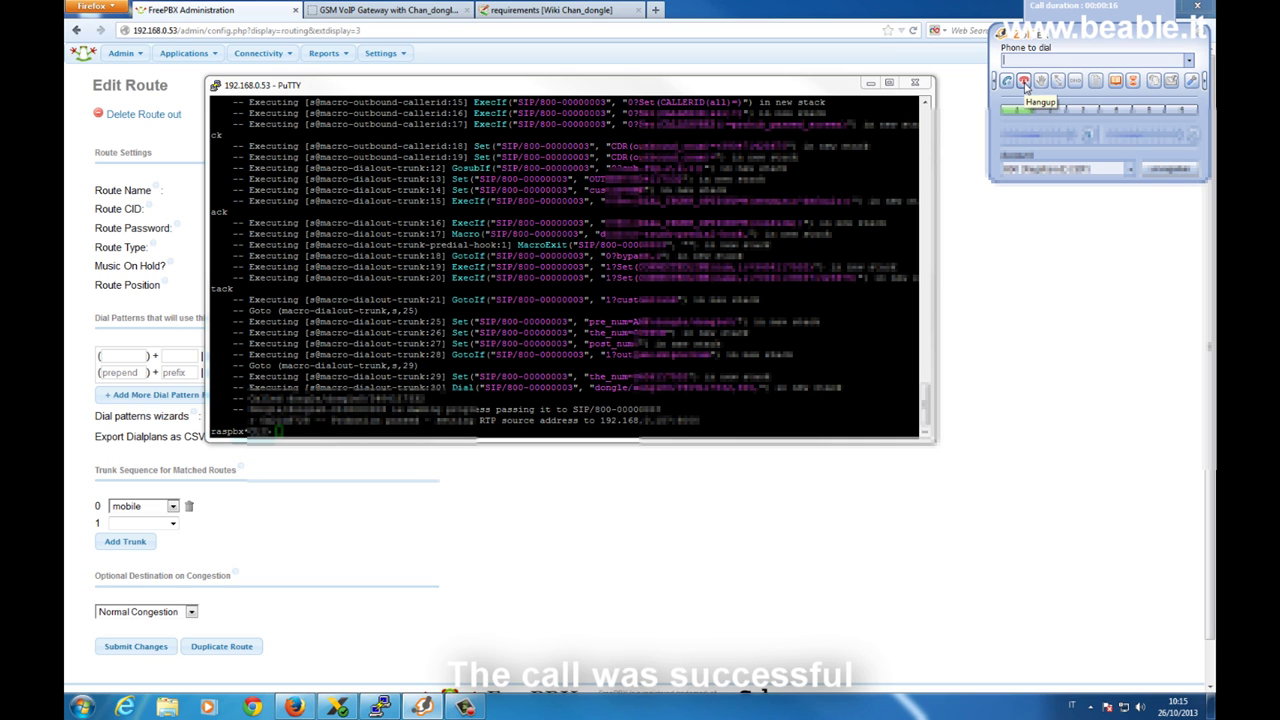
left_click(1025, 87)
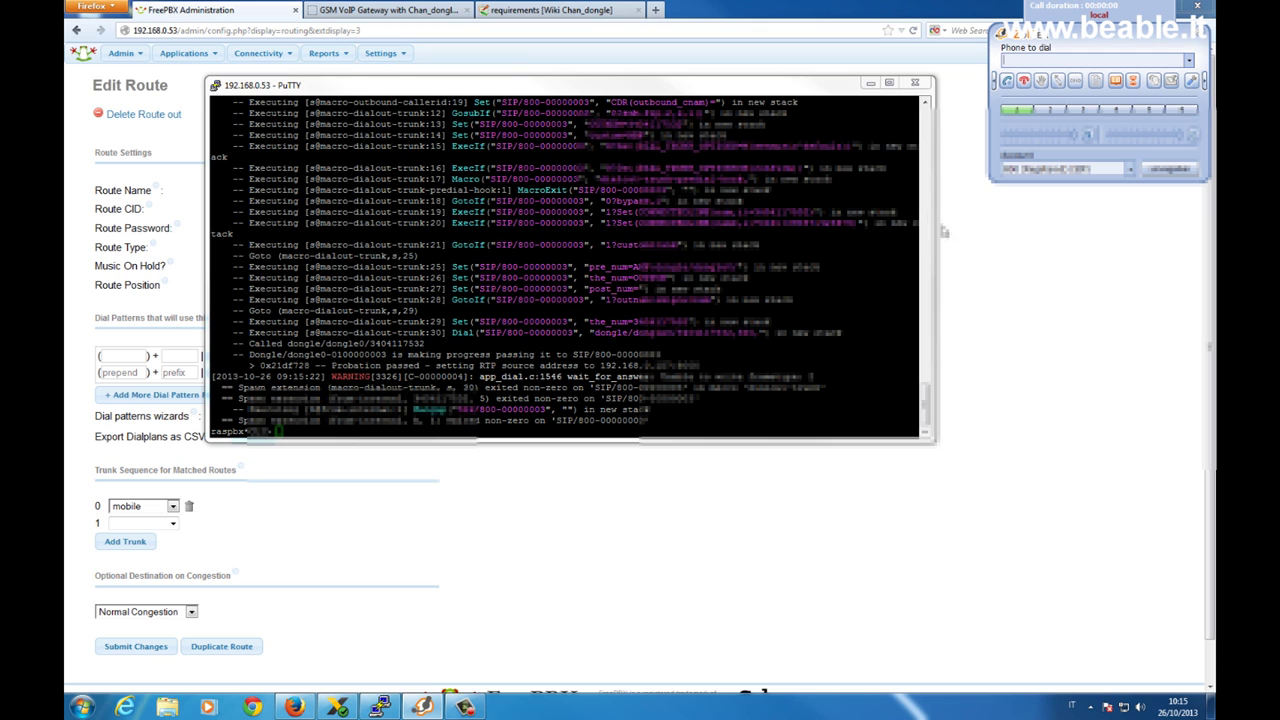
left_click(962, 264)
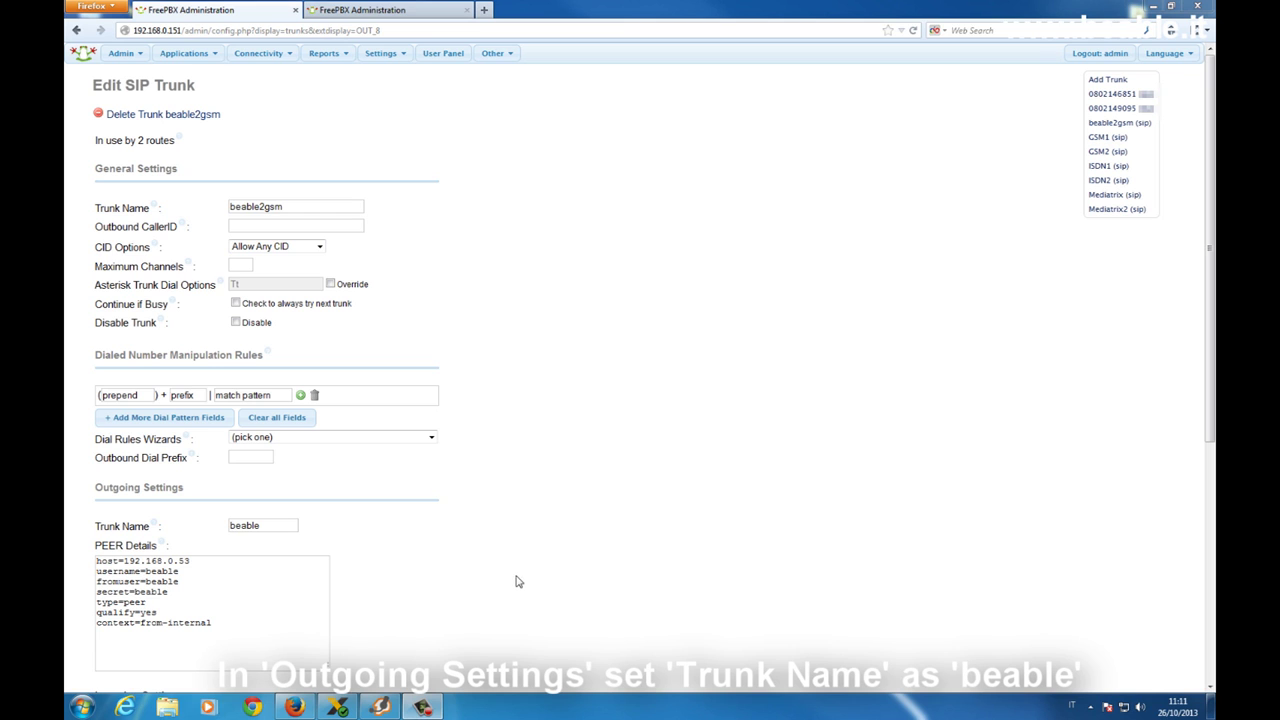
Review the beable2gsm trunk name 'beable' and its peer details, then switch to the slave PBX tab.
left_click(271, 522)
left_click(264, 569)
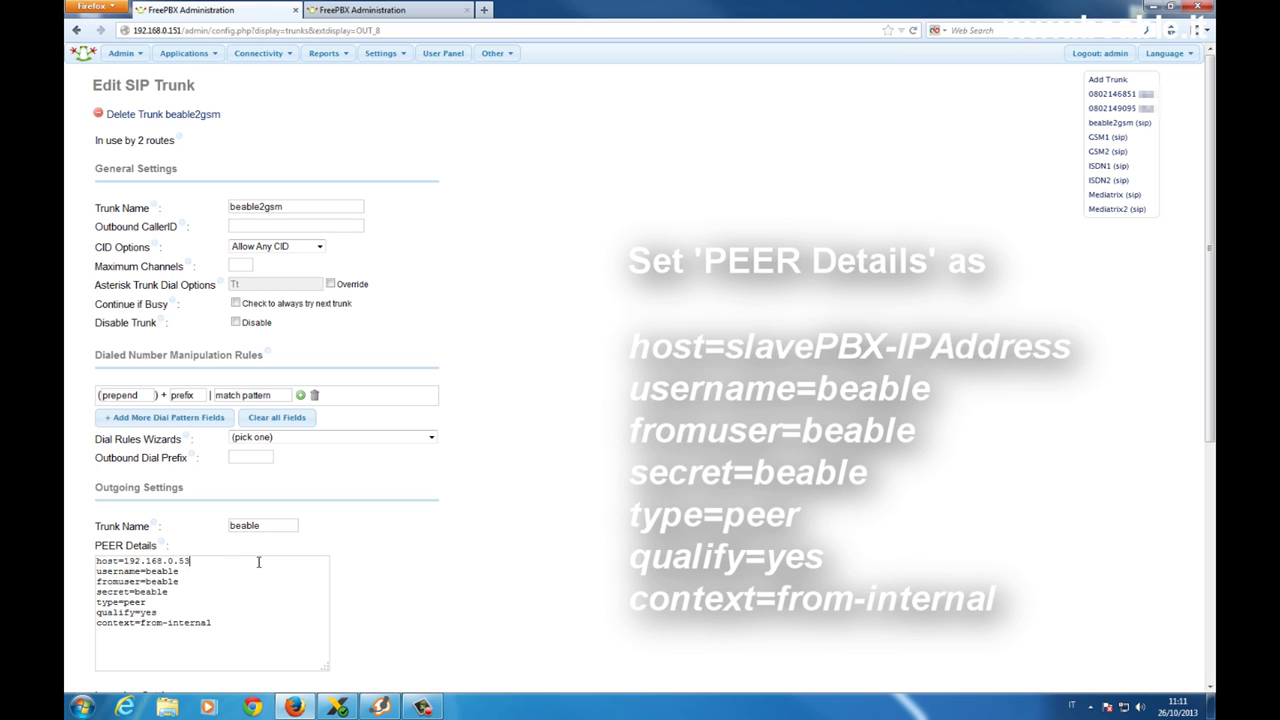
left_click(245, 581)
left_click(153, 604)
left_click(175, 612)
key("ctrl+Tab")
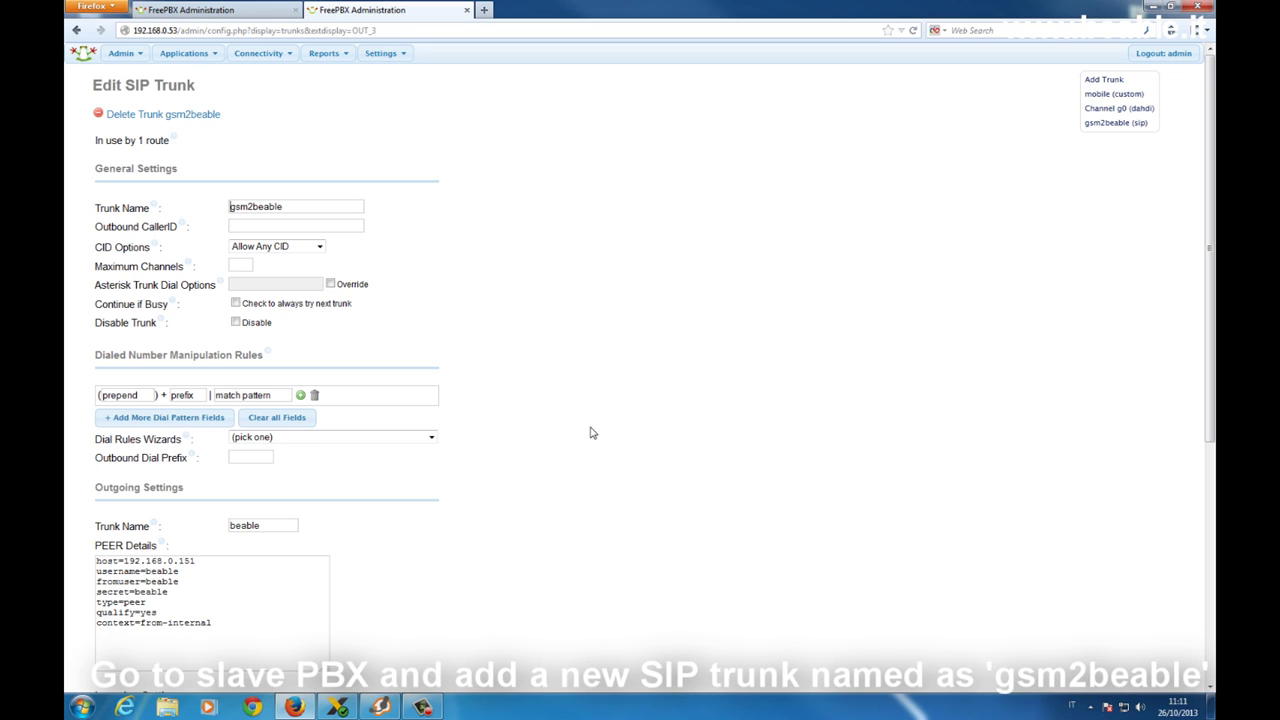
left_click(317, 207)
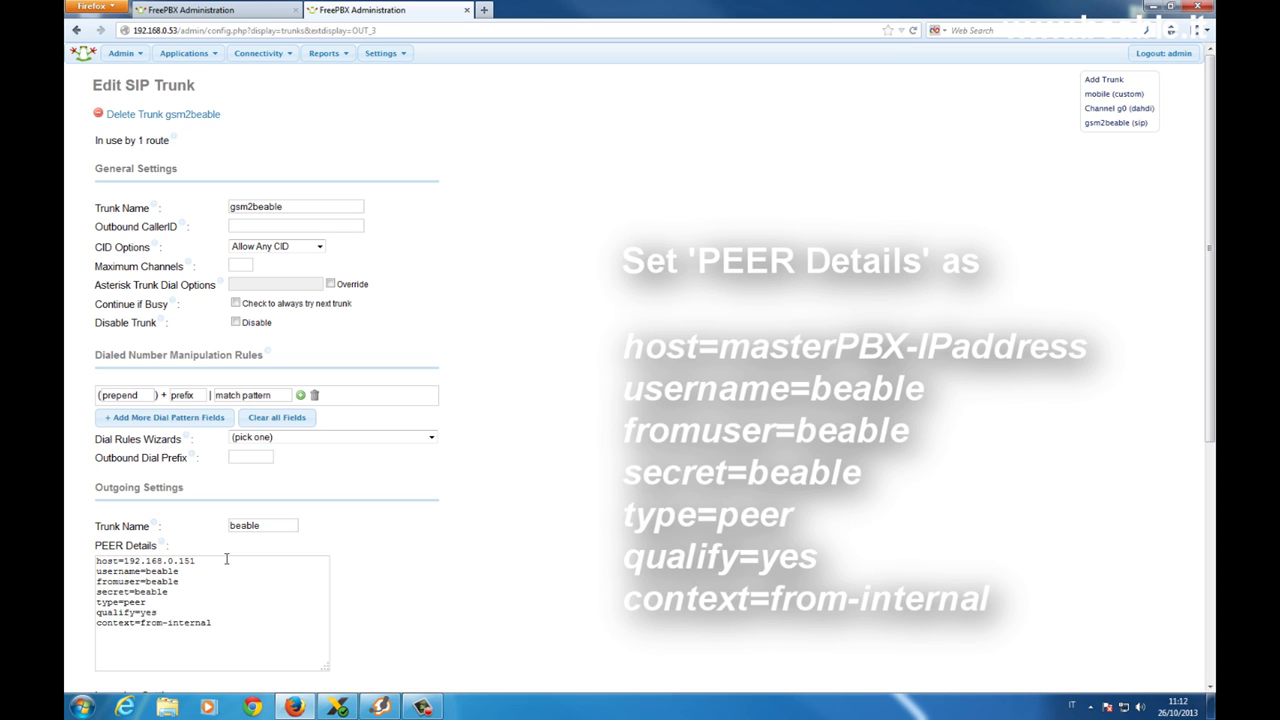
mouse_move(340, 67)
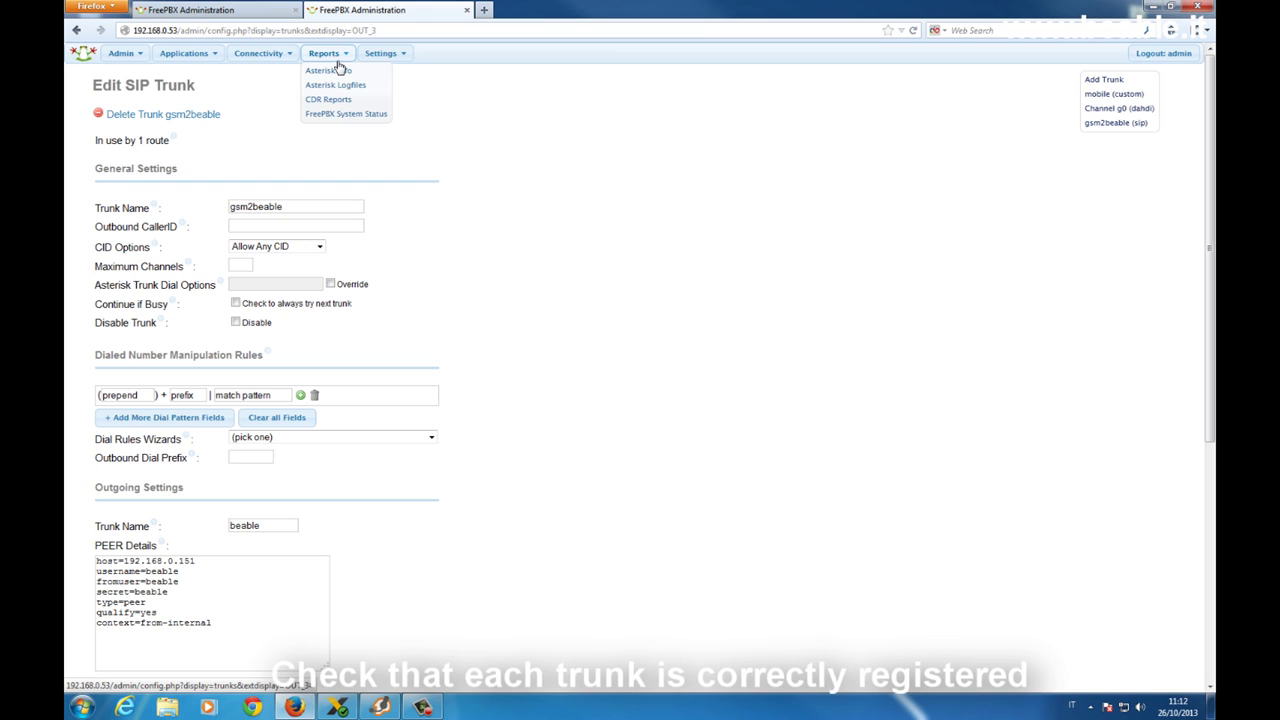
Check the slave's Asterisk Sip Info and confirm peer beable/beable shows status OK.
left_click(338, 70)
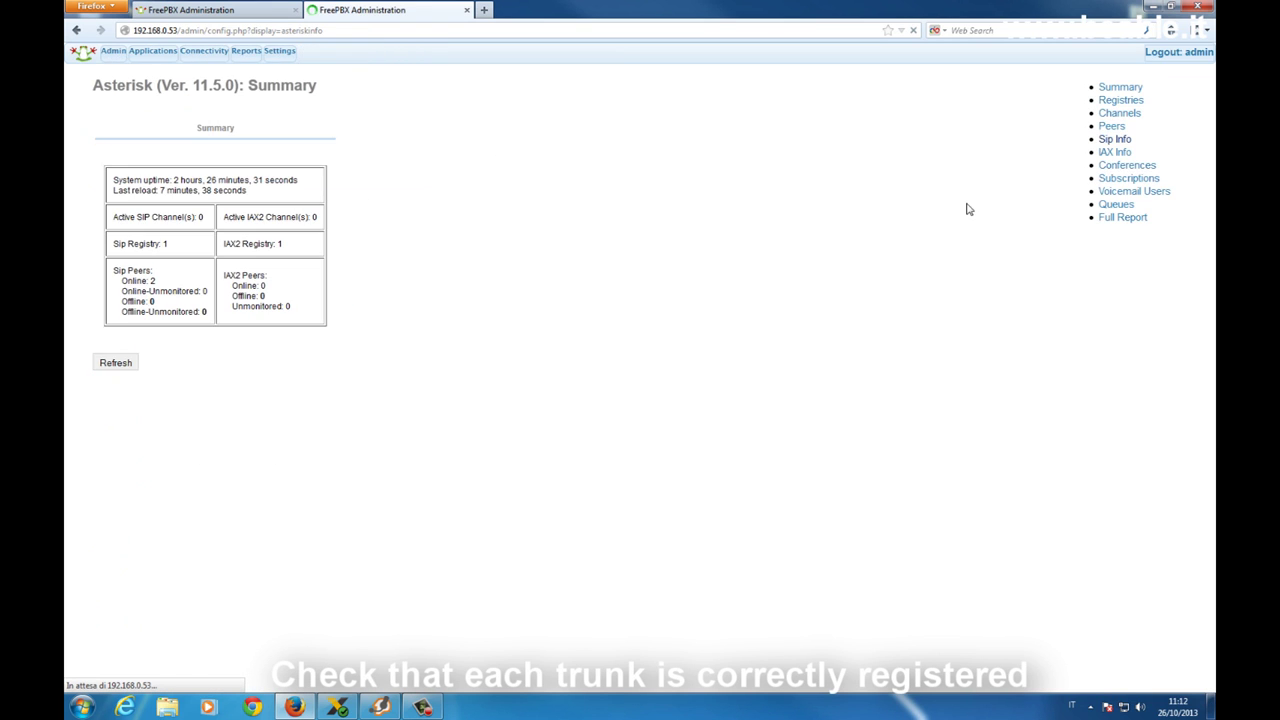
left_click(1136, 138)
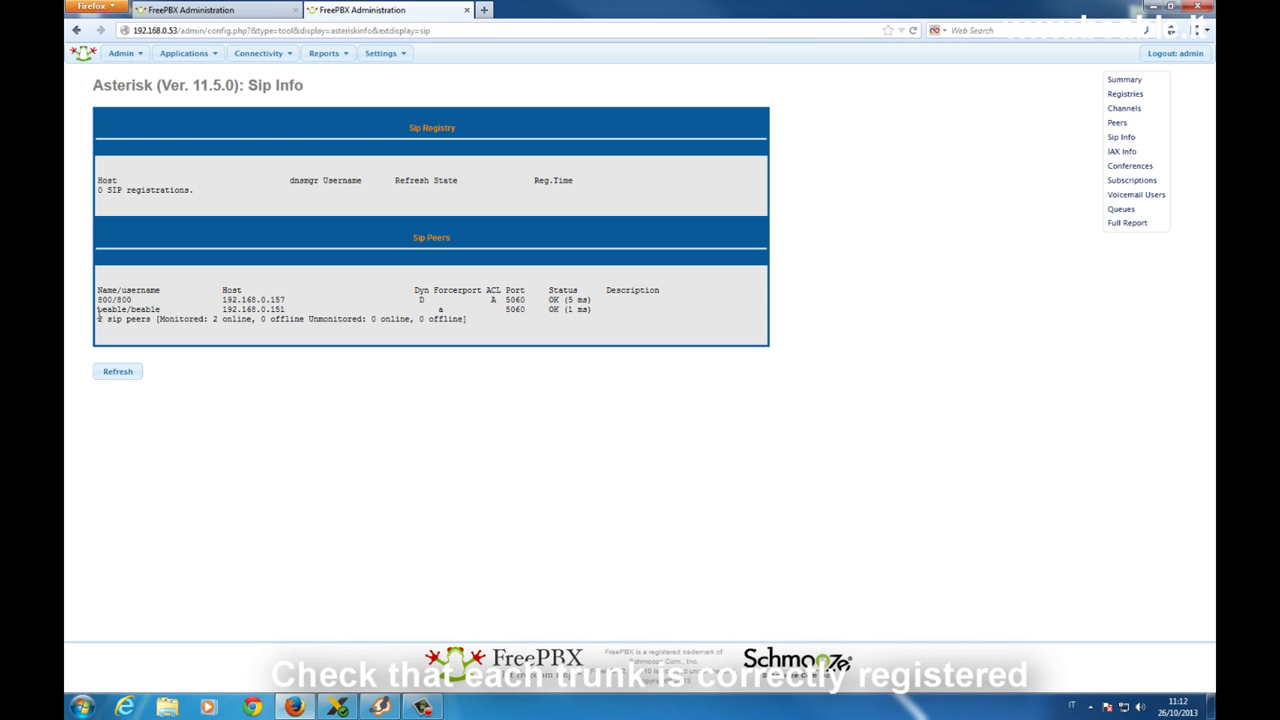
triple_click(572, 309)
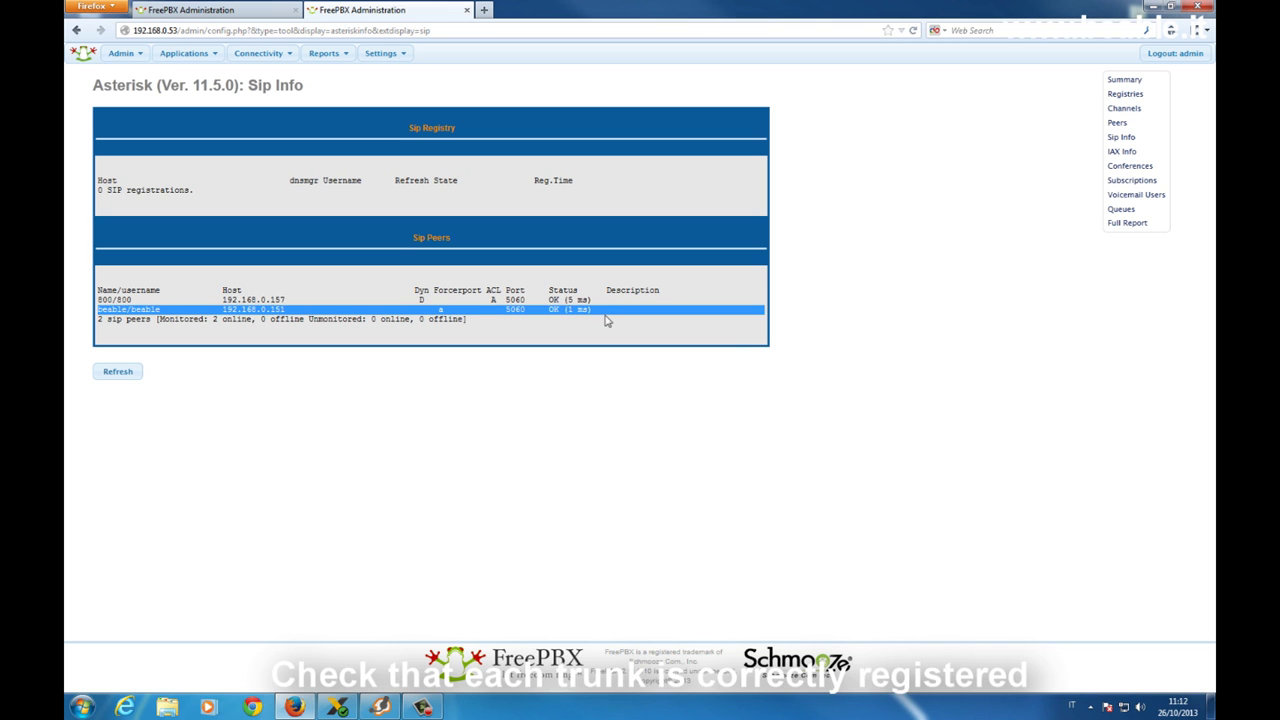
left_click(167, 9)
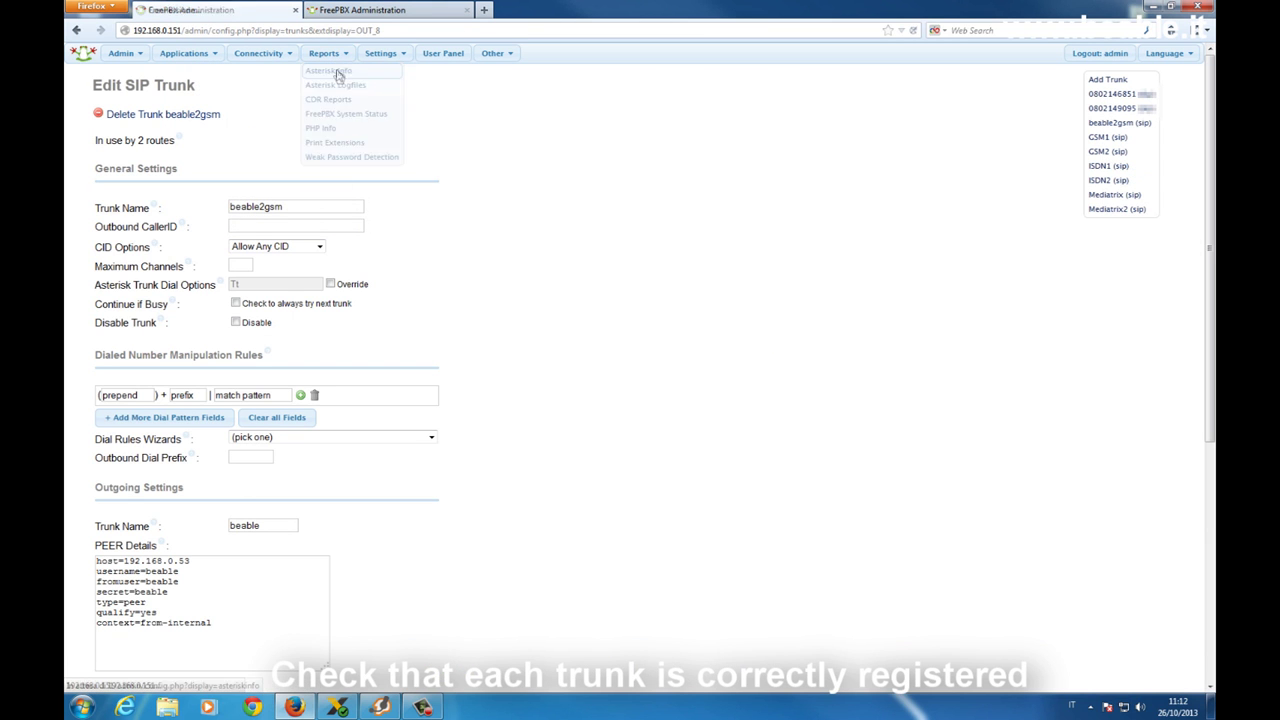
left_click(1128, 137)
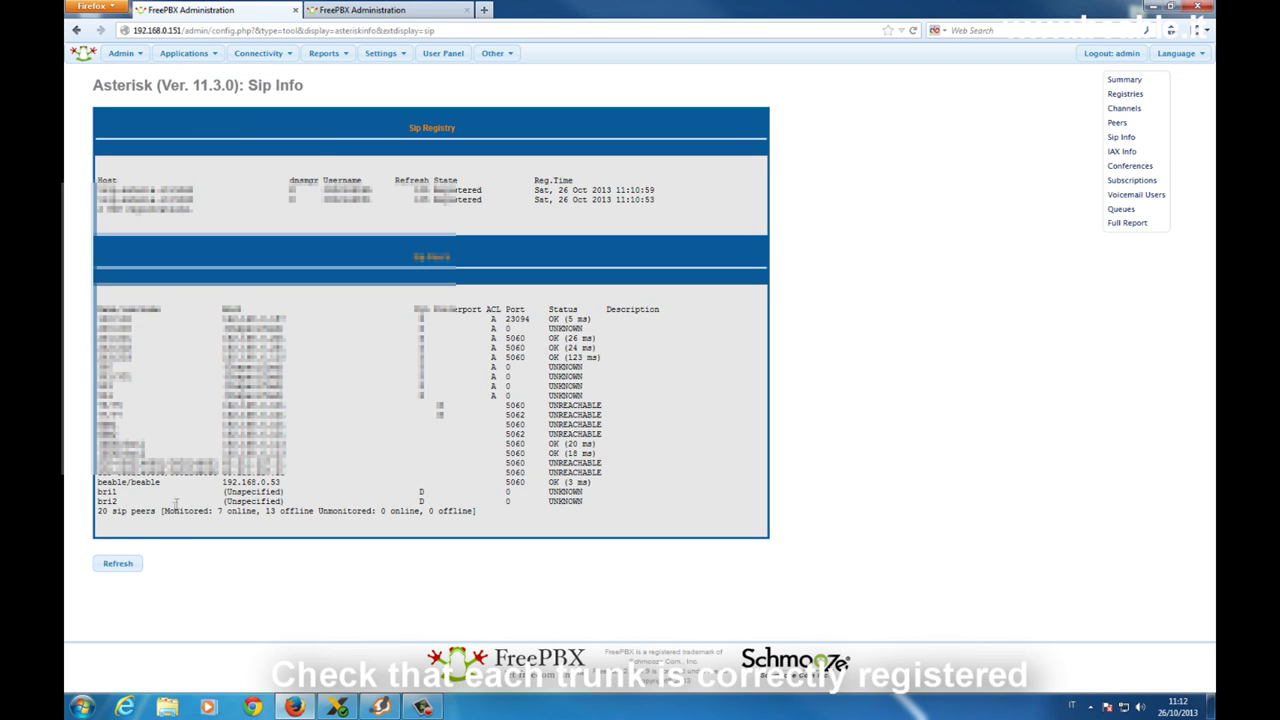
triple_click(188, 482)
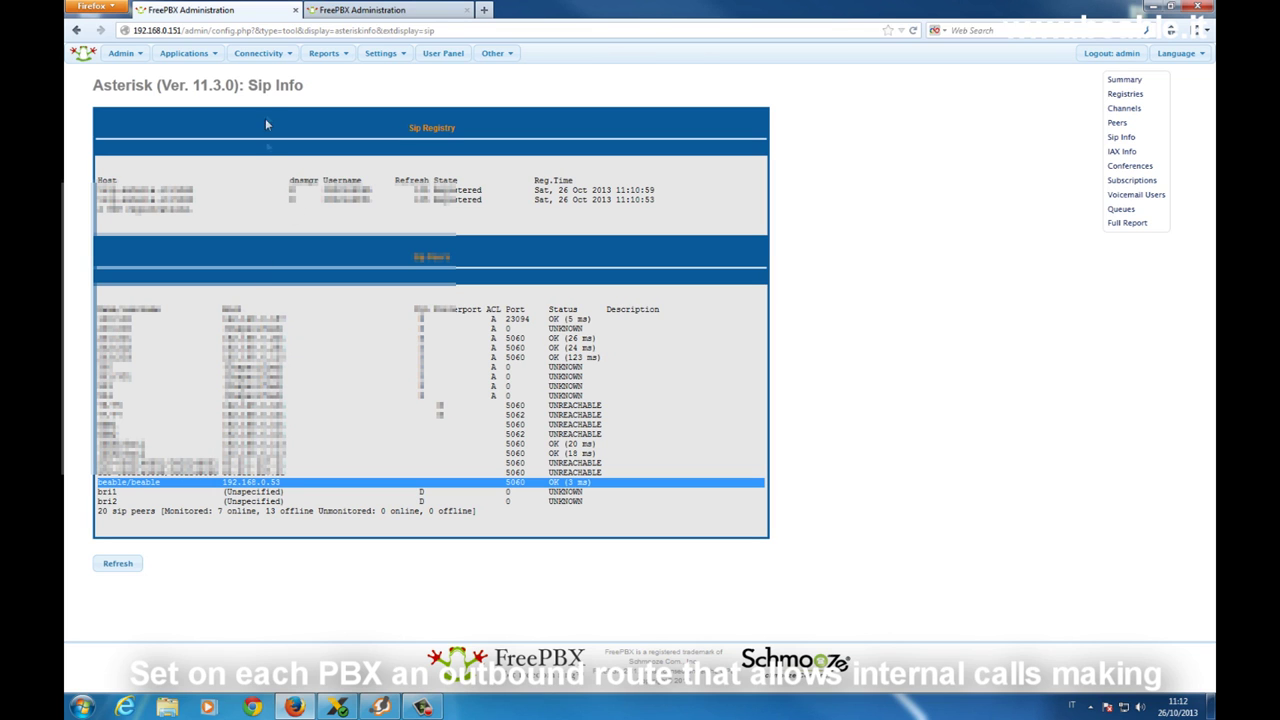
left_click(262, 56)
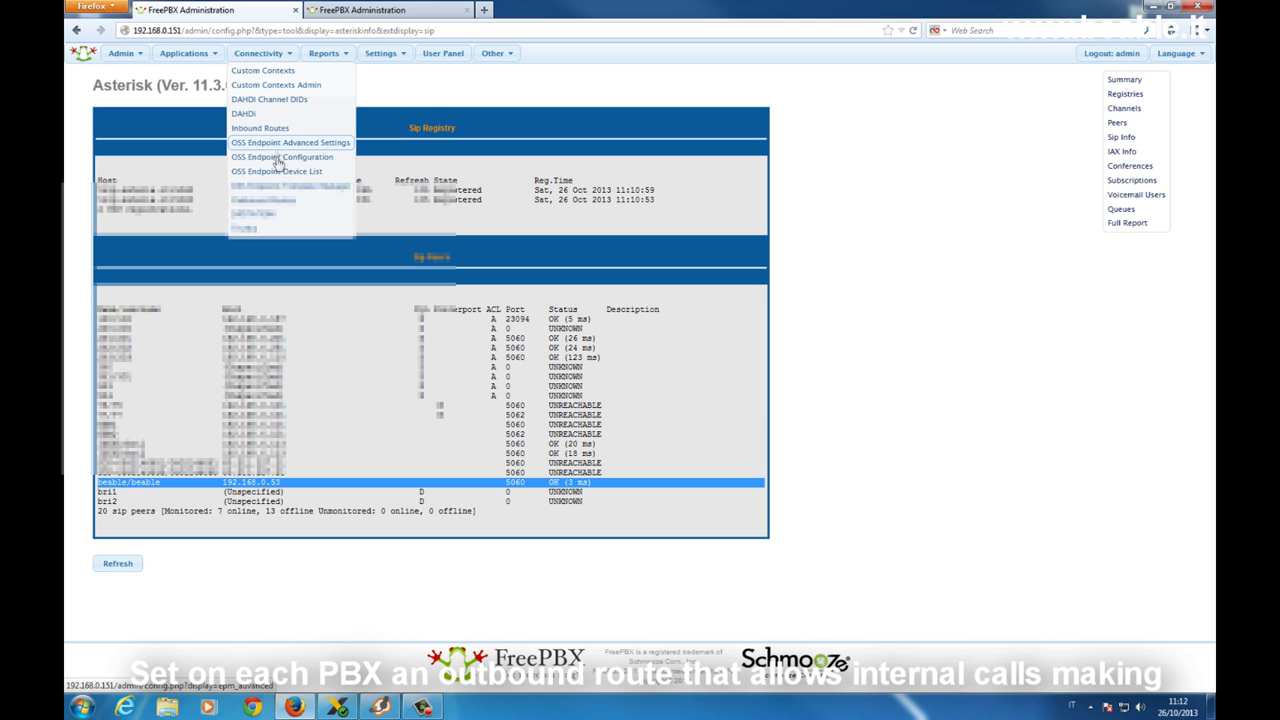
Inspect the master's to_gsm route and its 8XX pattern to beable2gsm, then return to the slave.
left_click(285, 200)
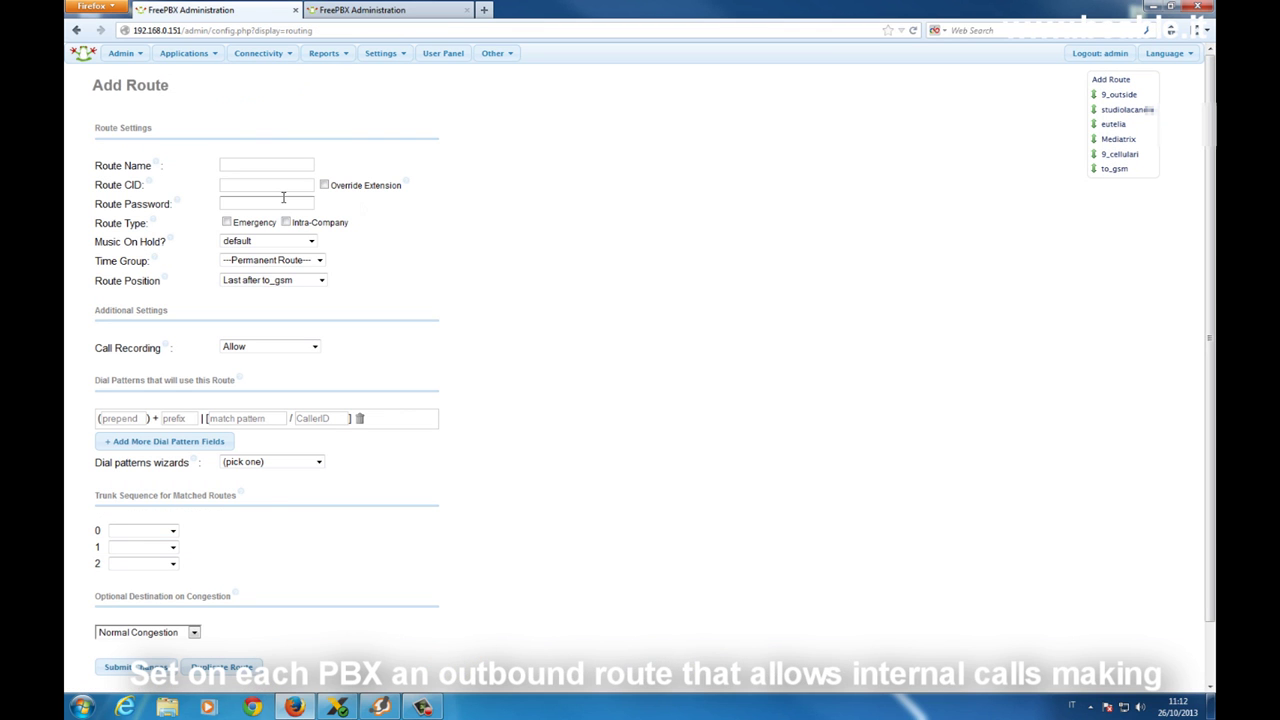
left_click(1120, 172)
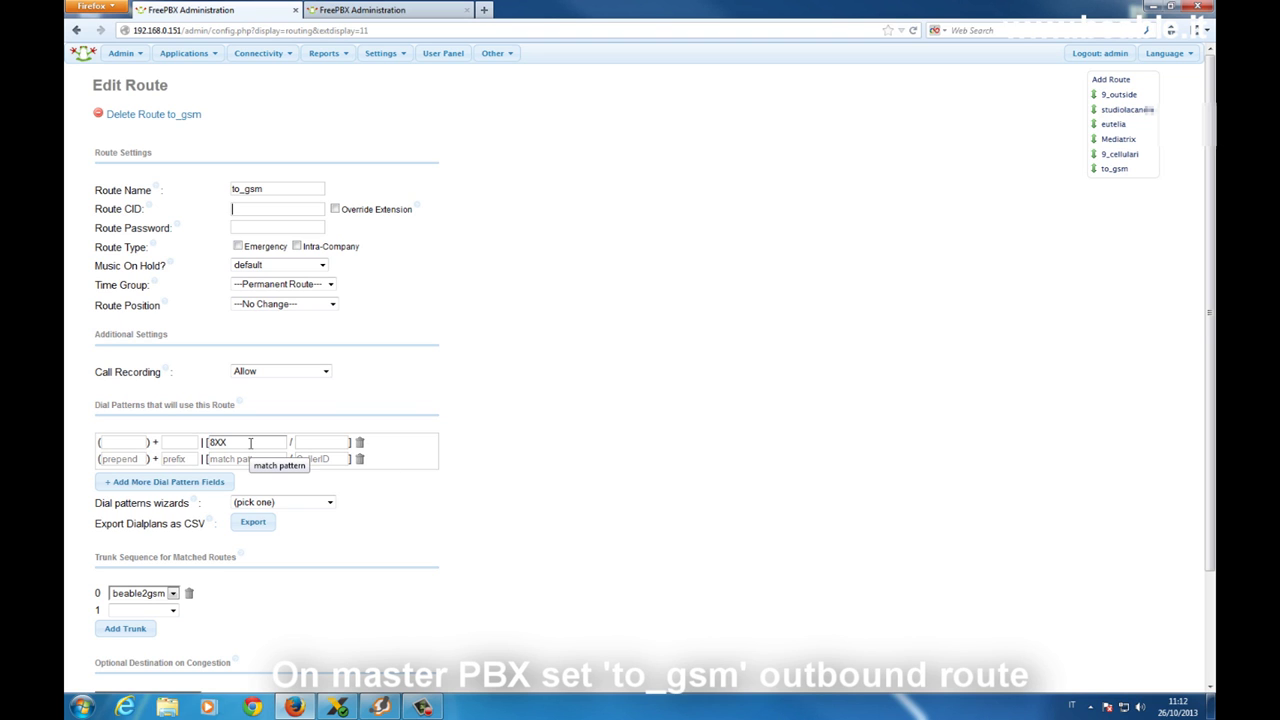
left_click_drag(250, 442, 200, 442)
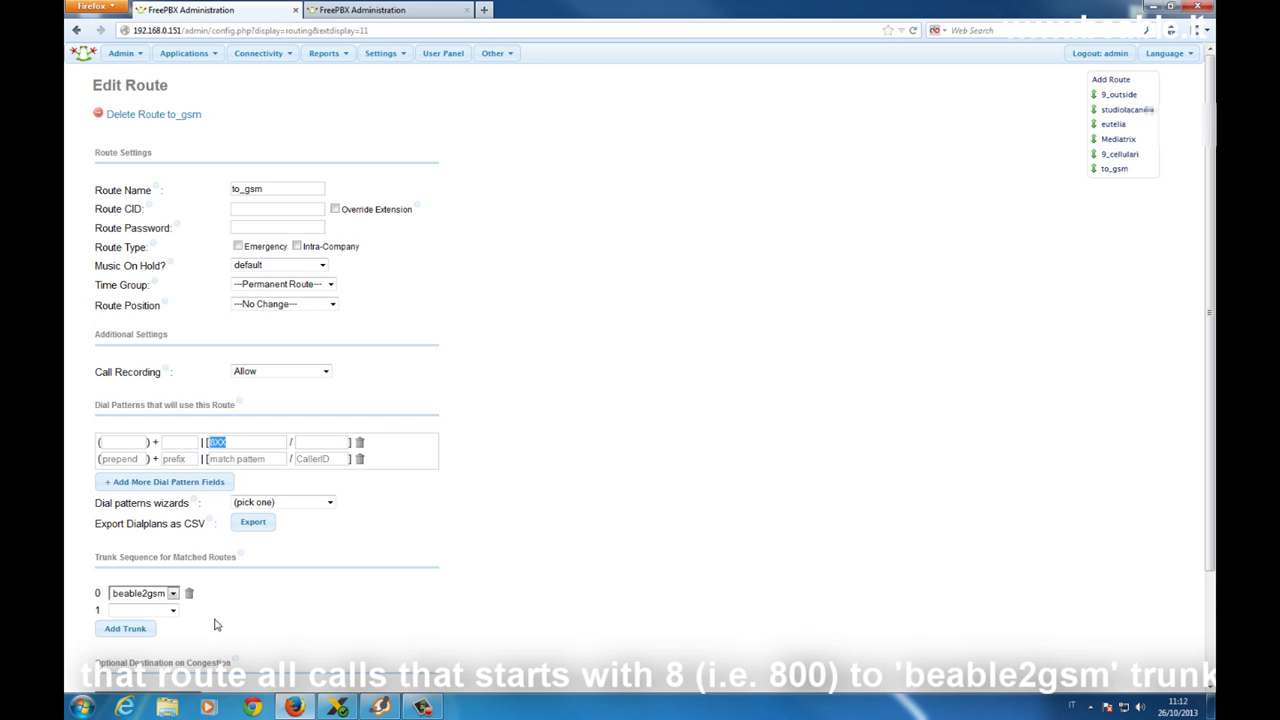
left_click(407, 9)
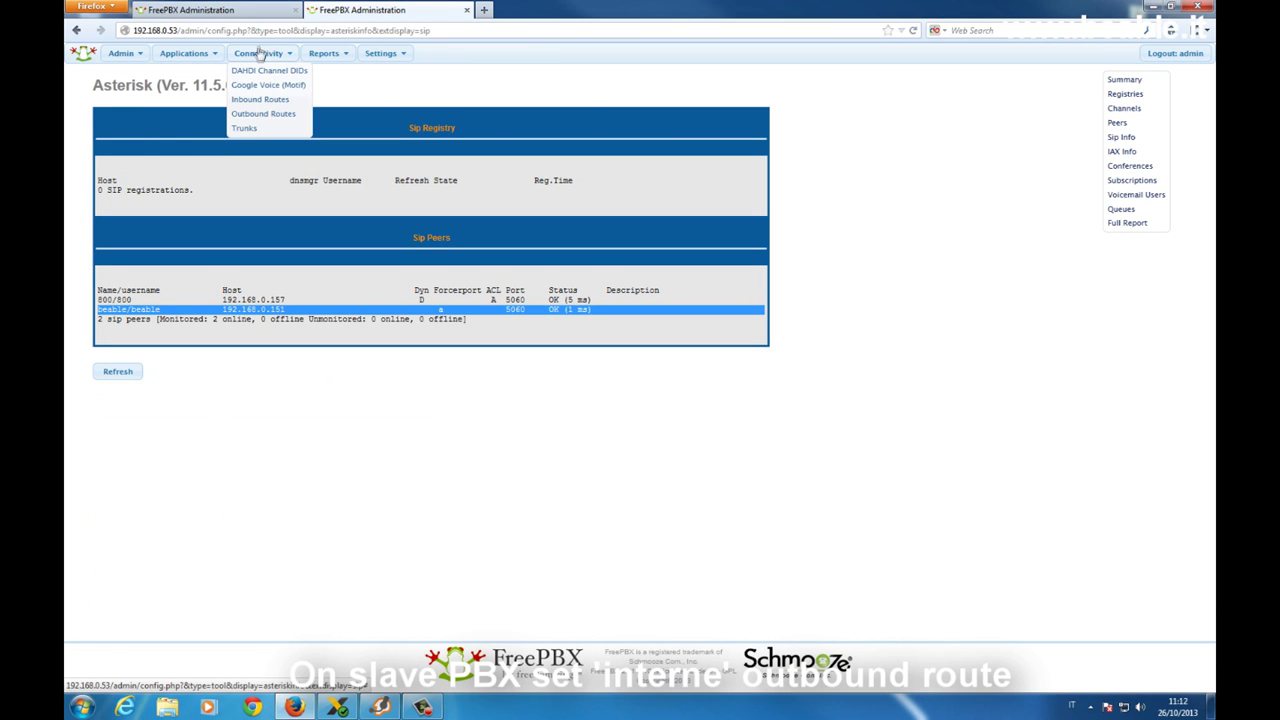
Review the slave's interne route sending 1XX to gsm2beable, then bring up Zoiper.
left_click(268, 110)
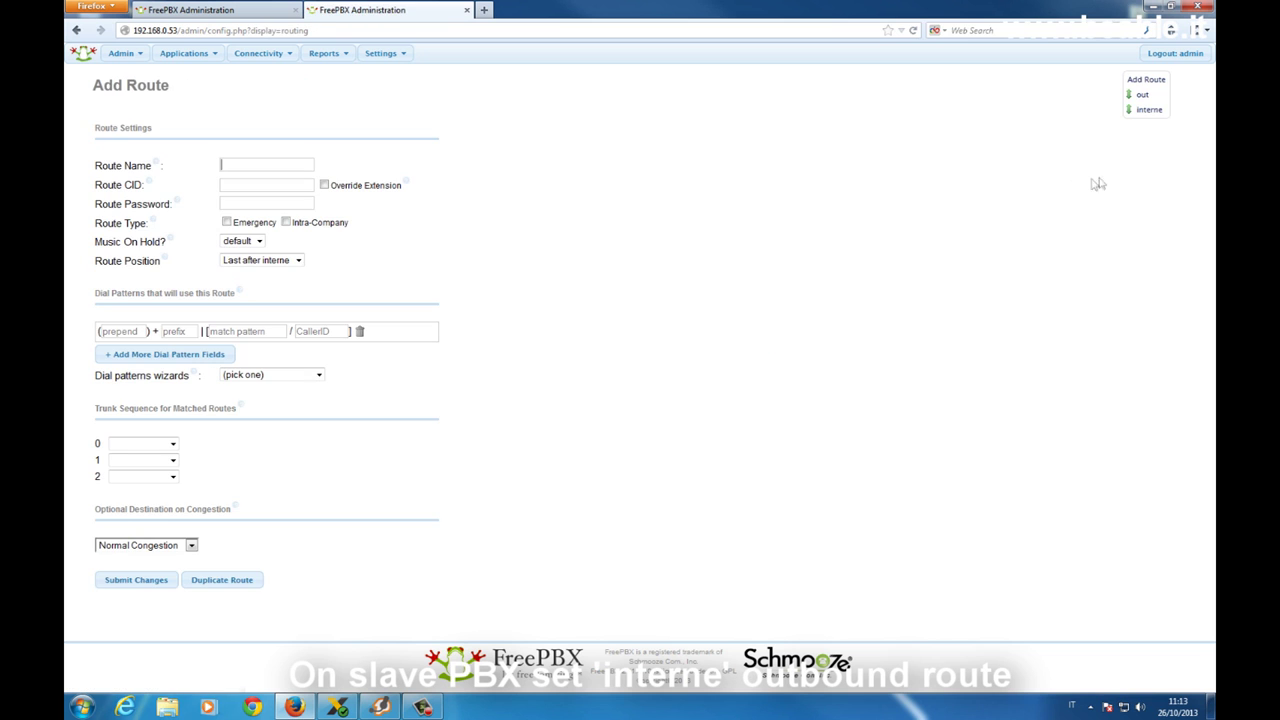
left_click(1151, 118)
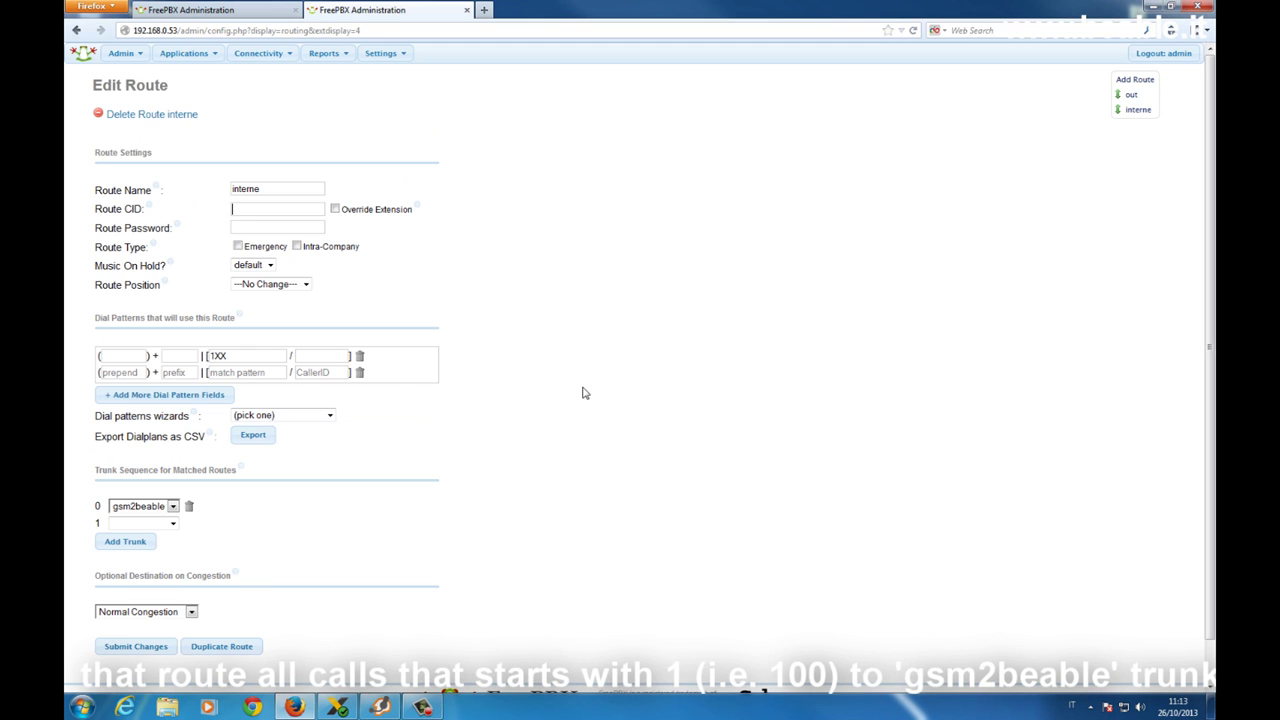
left_click_drag(240, 356, 198, 356)
left_click(380, 707)
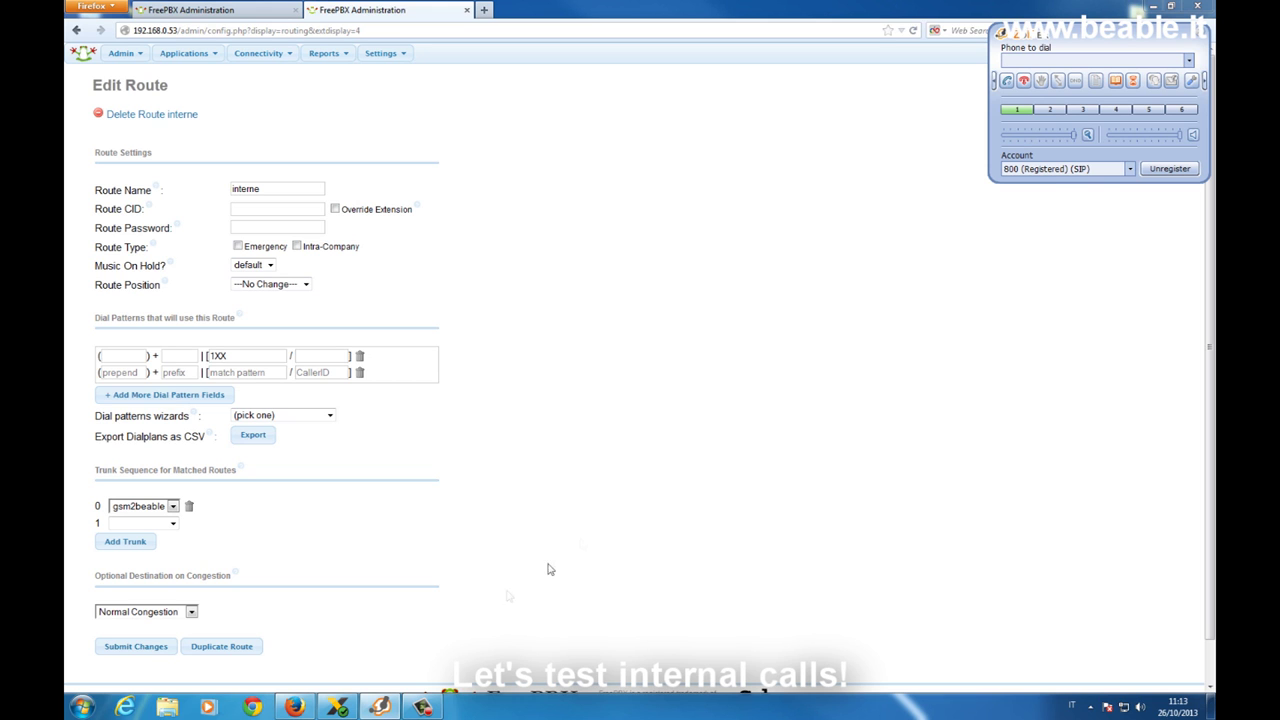
Call extension 100 from extension 800, then decline and end that test call.
left_click(336, 707)
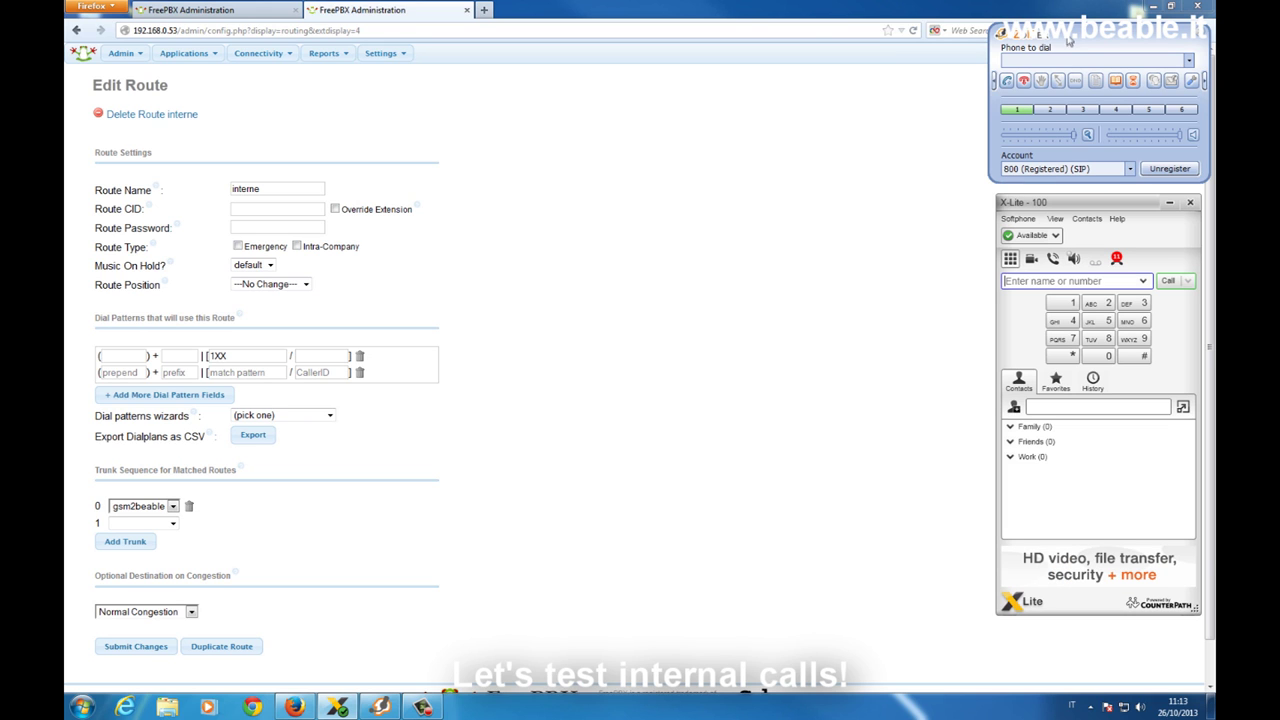
left_click(1068, 40)
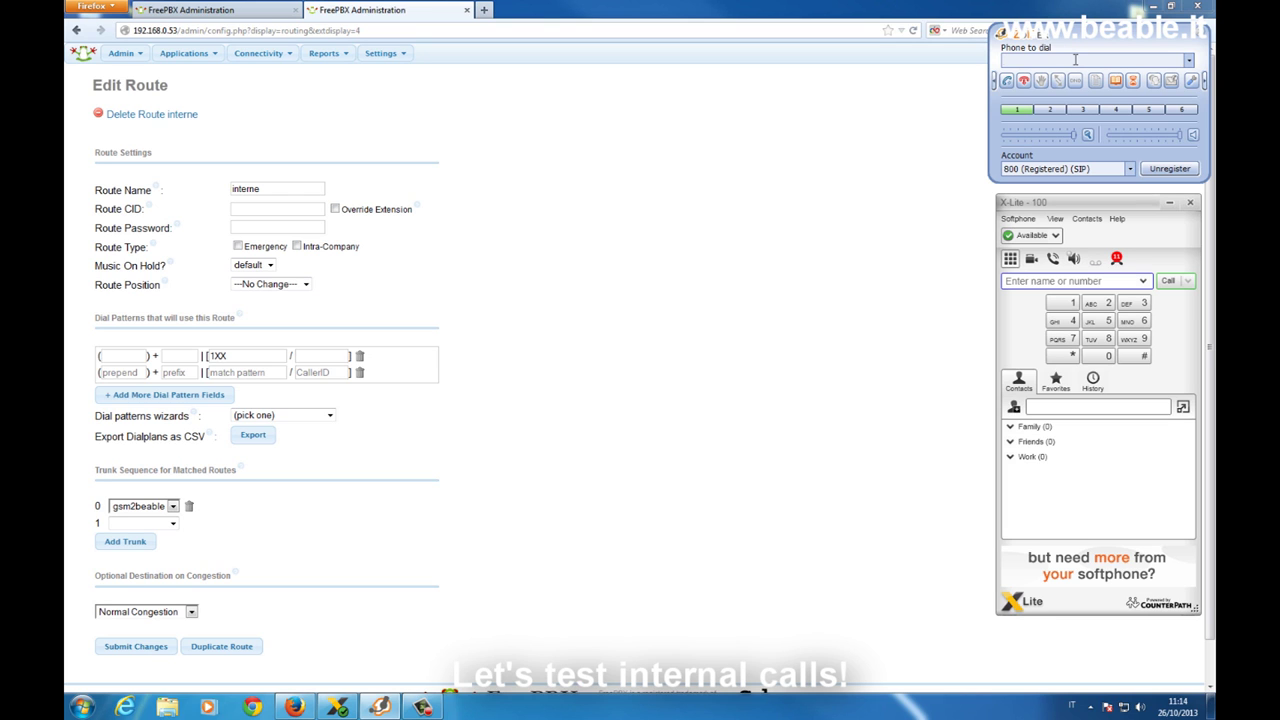
type("100")
key("Return")
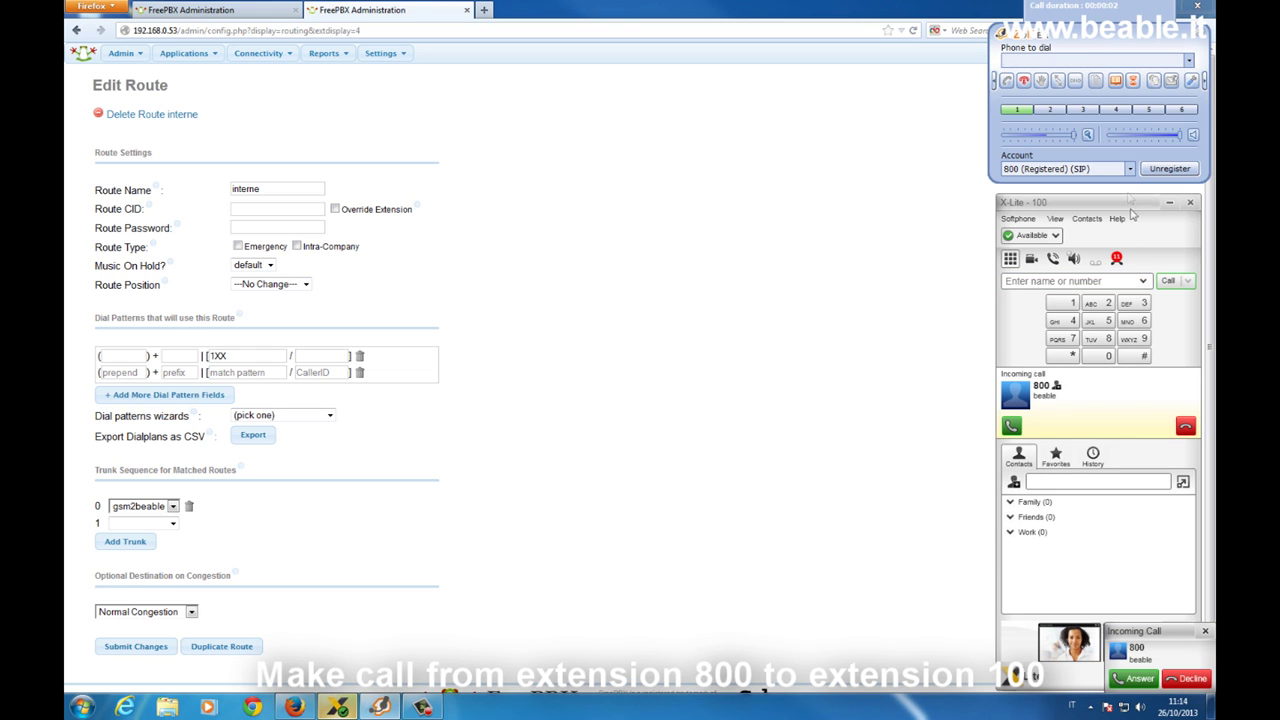
left_click(1186, 426)
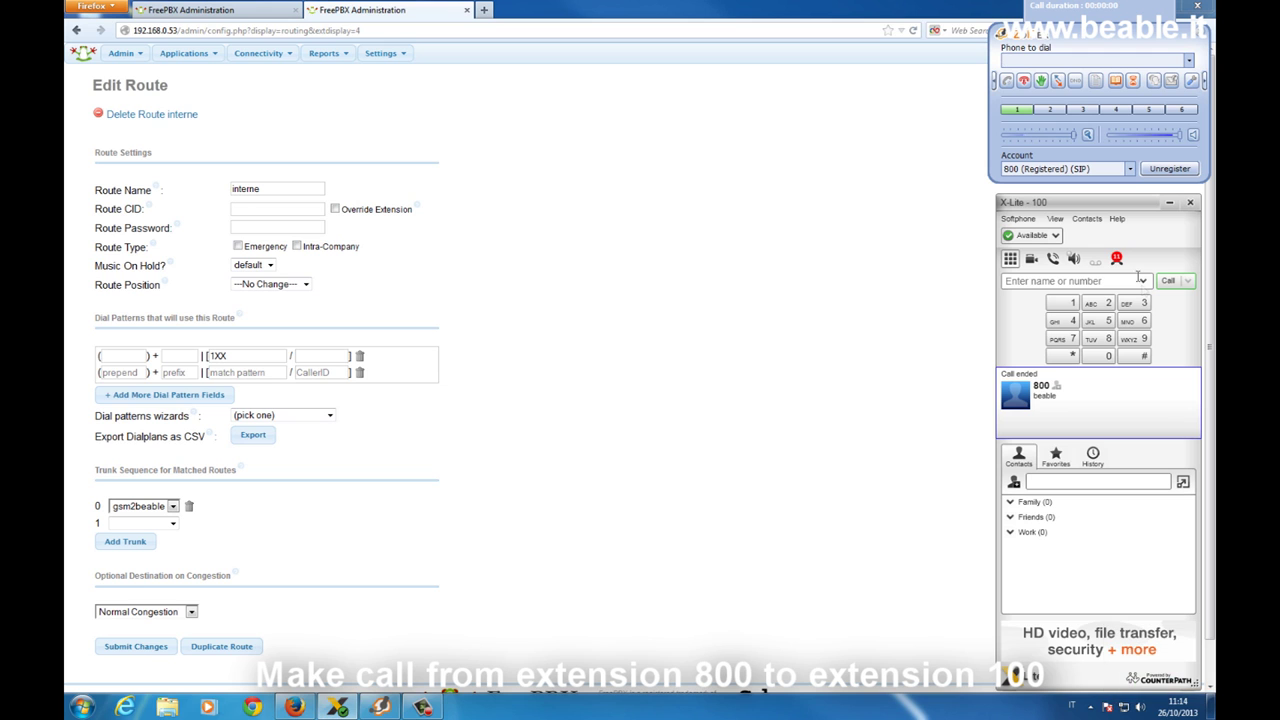
left_click(1024, 82)
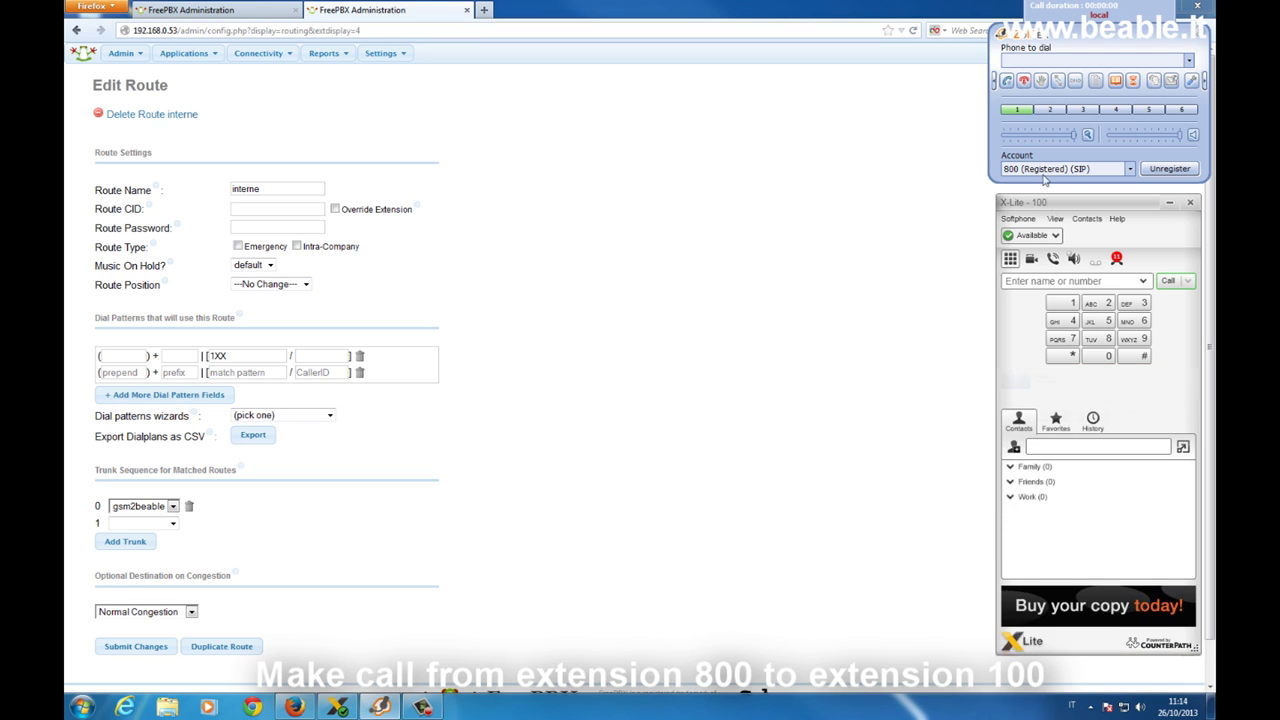
Dial extension 800 from extension 100 and hang up once Zoiper receives it.
left_click(1054, 282)
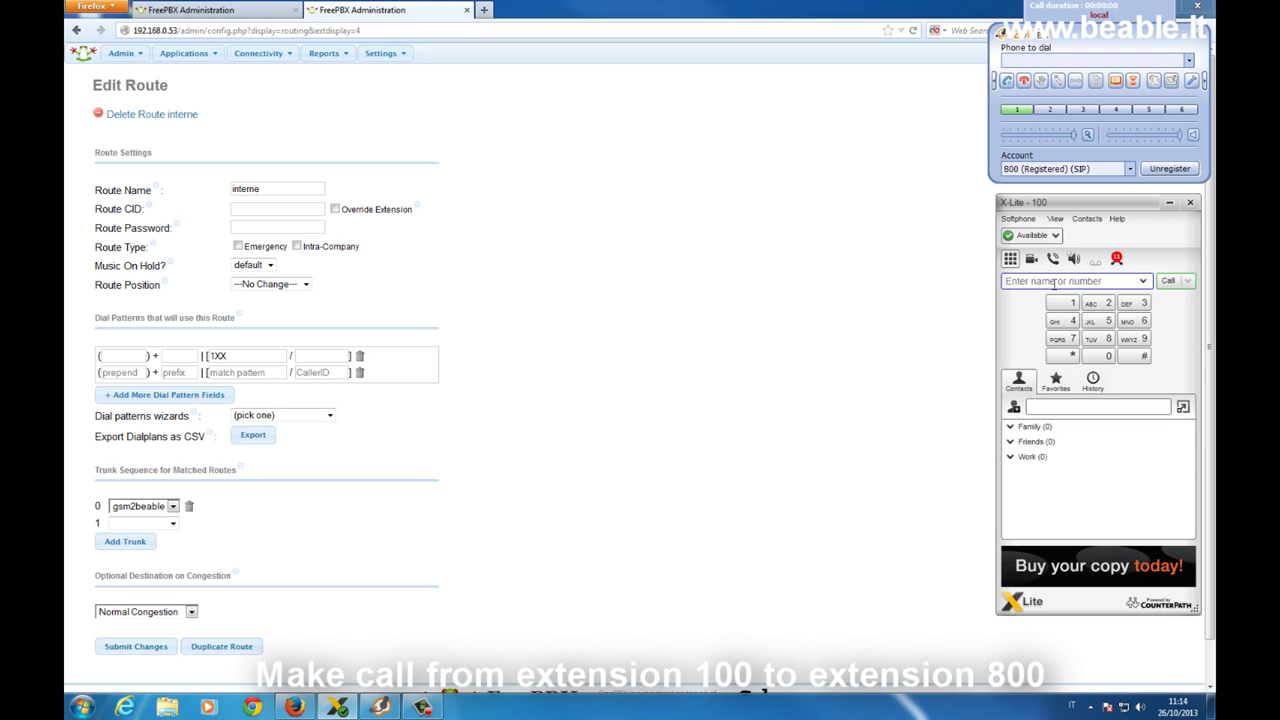
type("800")
key("Return")
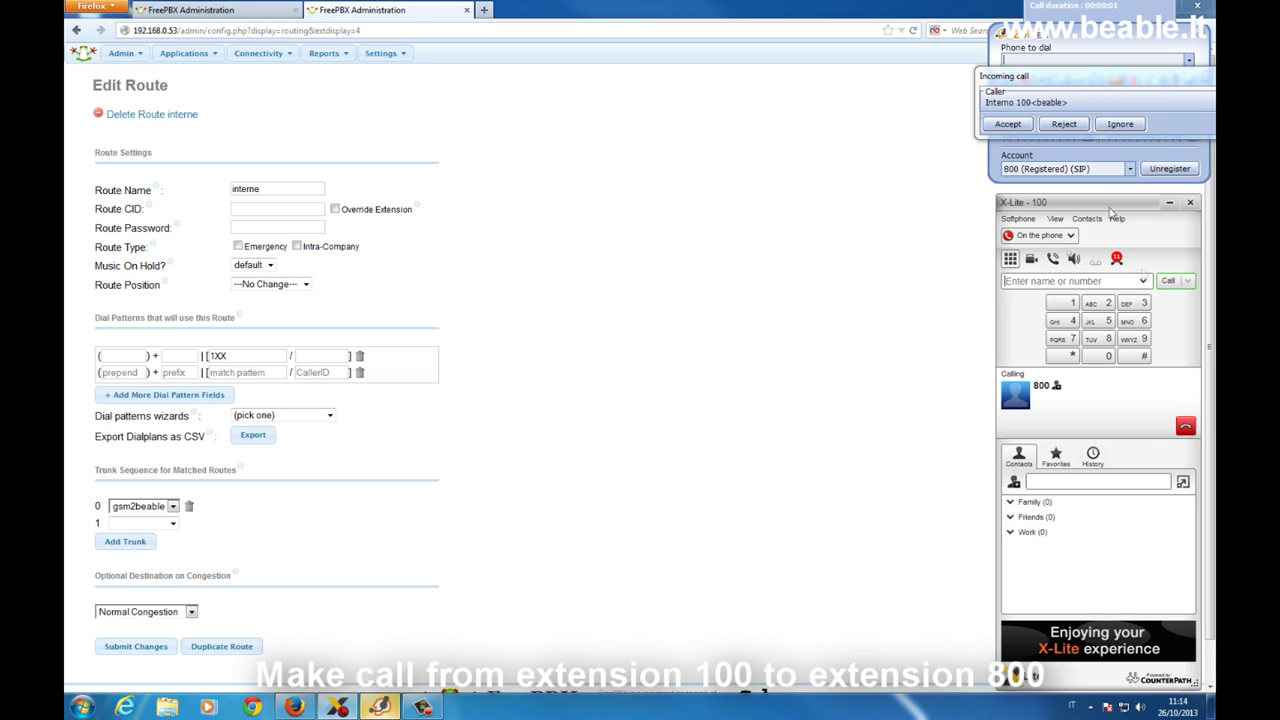
left_click(1186, 428)
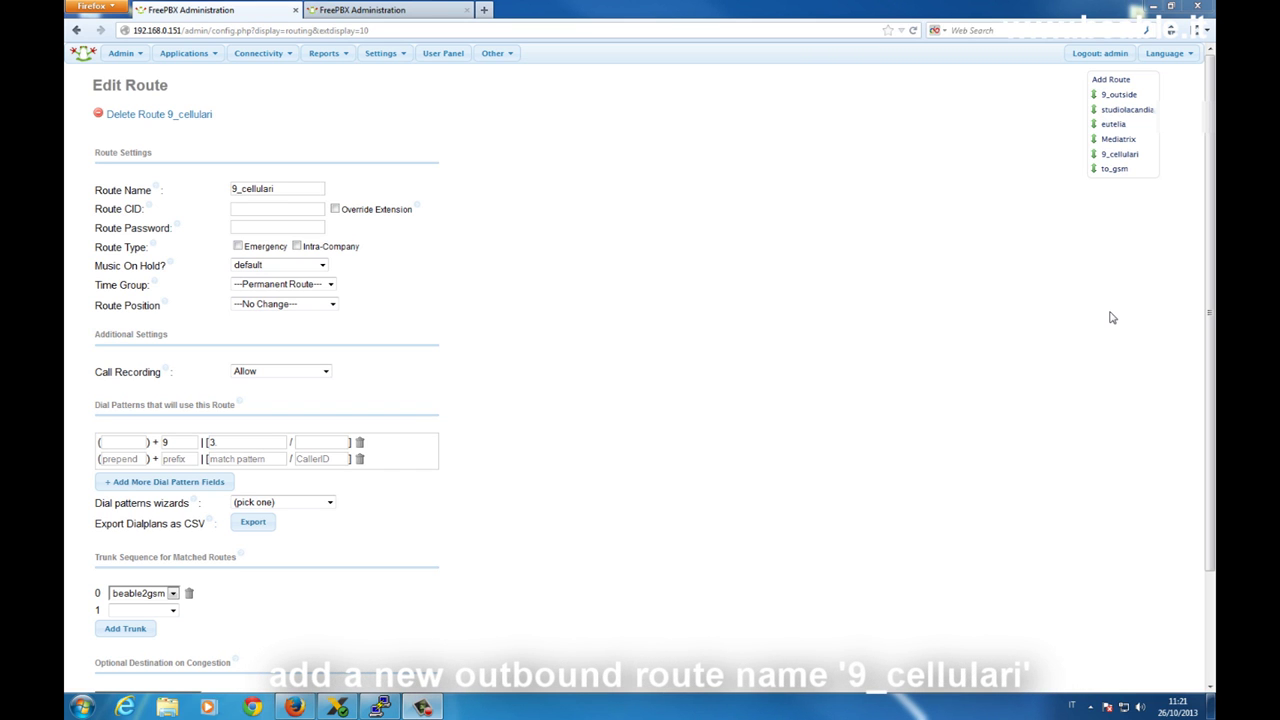
Check the 9_cellulari route's 3. match pattern and bring up the X-Lite softphone.
left_click(219, 448)
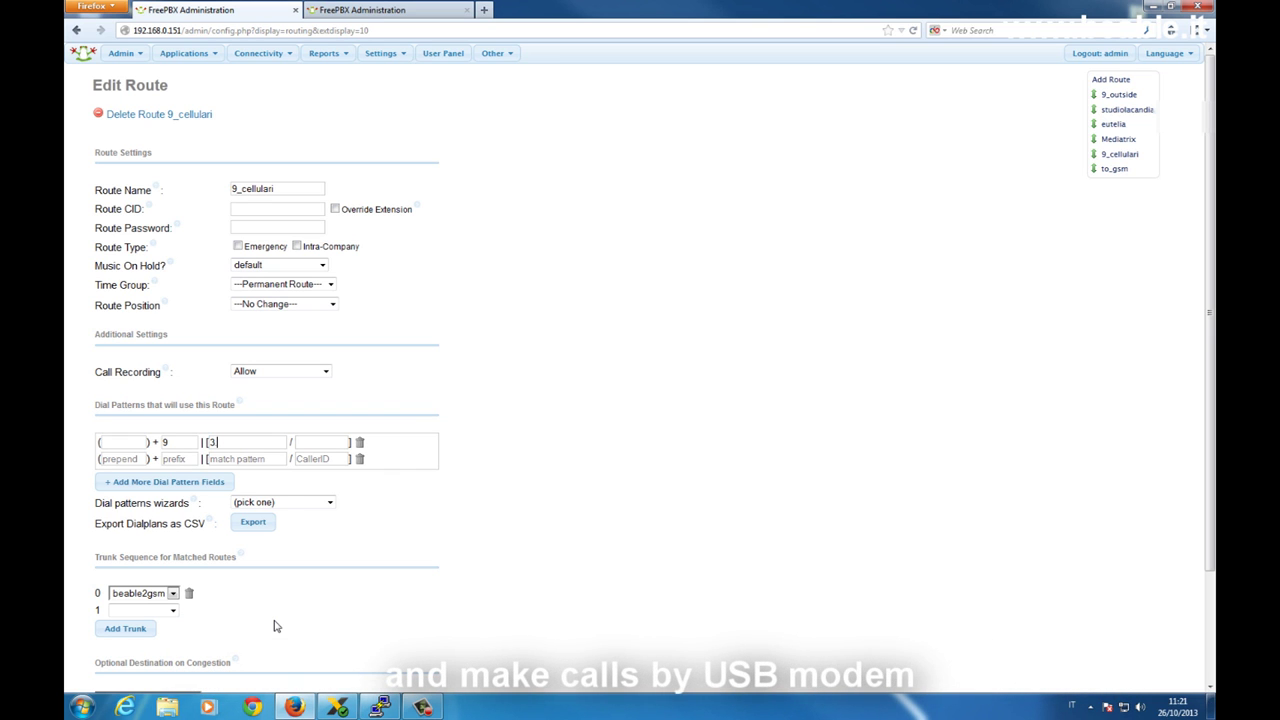
left_click(337, 708)
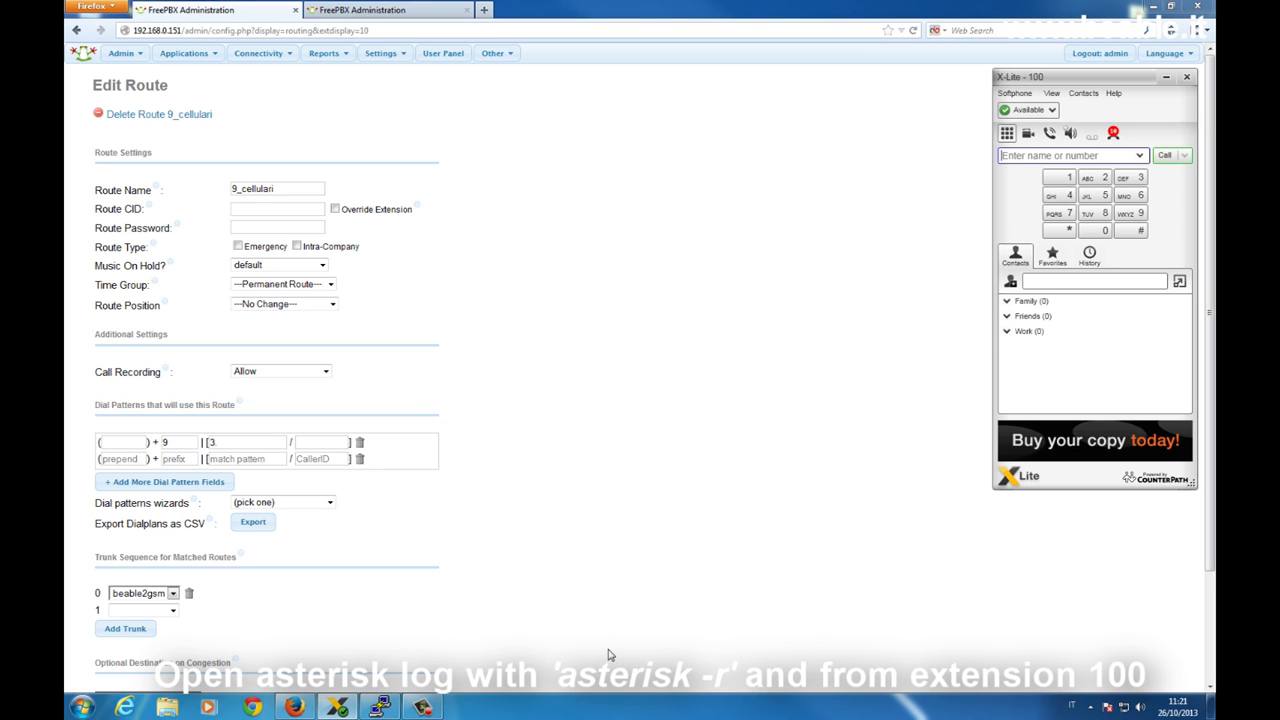
Start the Asterisk console on the server with core set verbose 10.
left_click(380, 707)
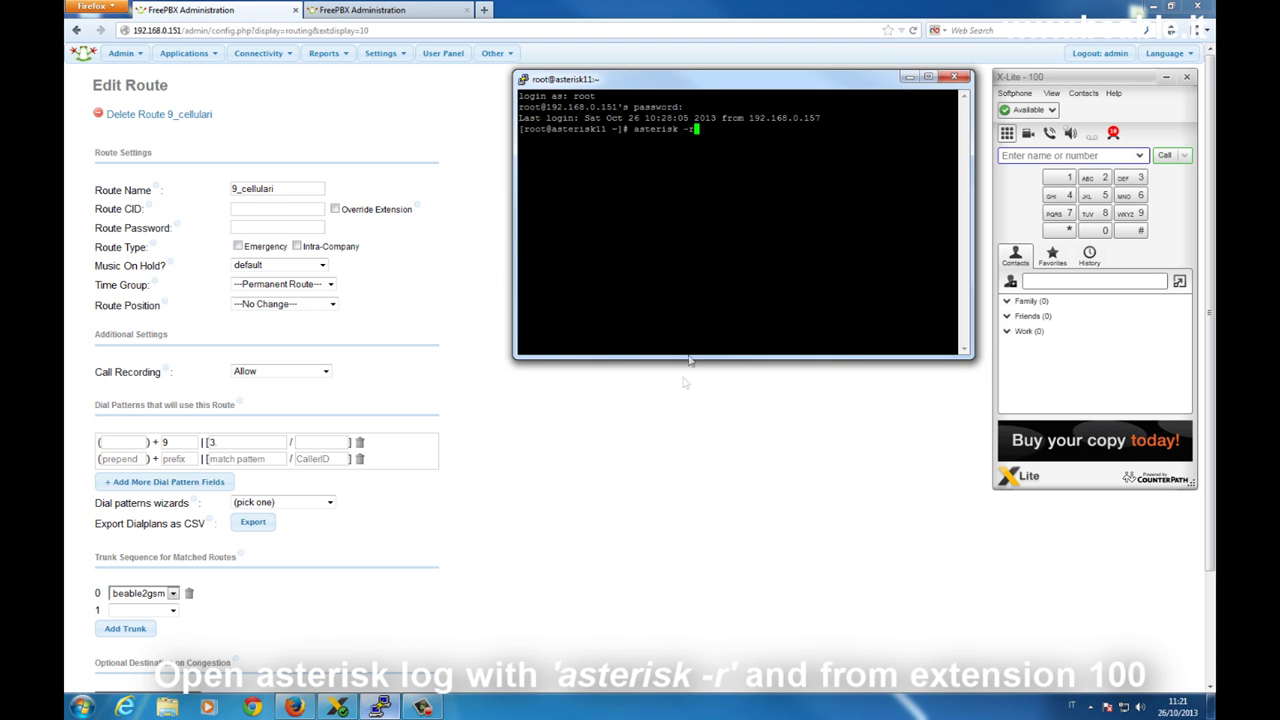
key("Return")
type("core set verbose 10")
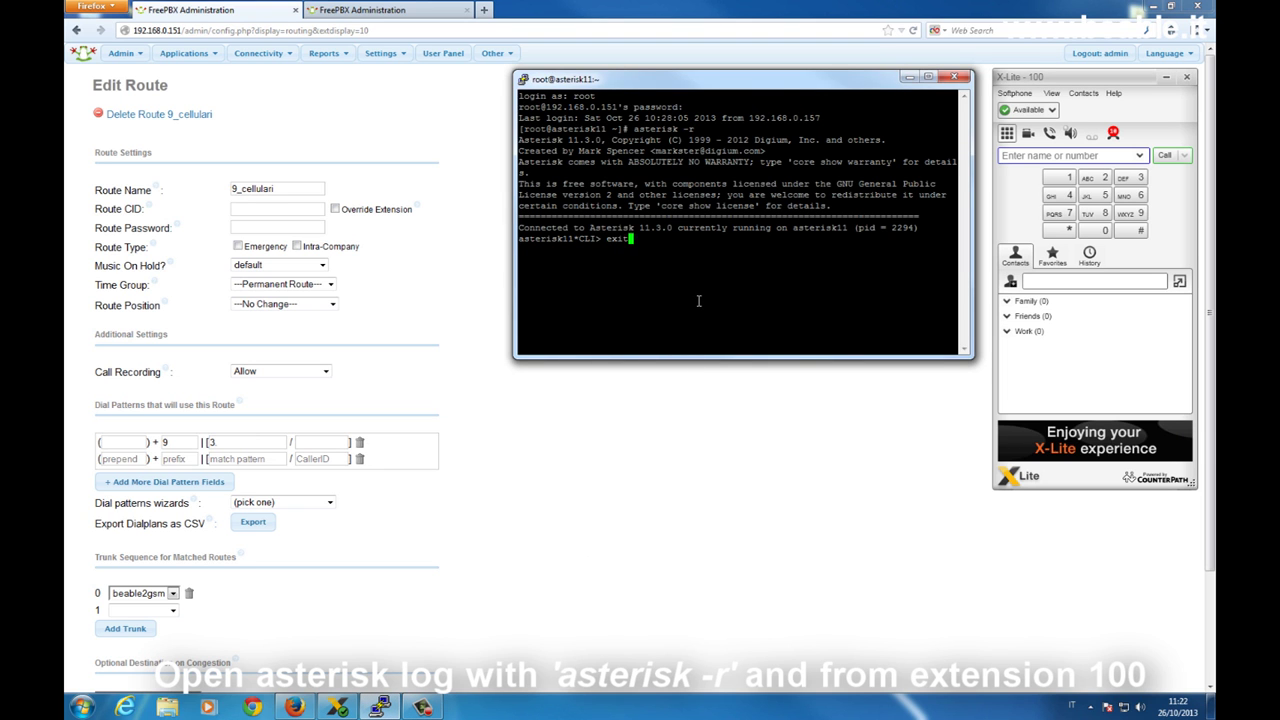
key("Return")
Dial 9 plus the mobile phone number in X-Lite, then hang up.
left_click(1024, 157)
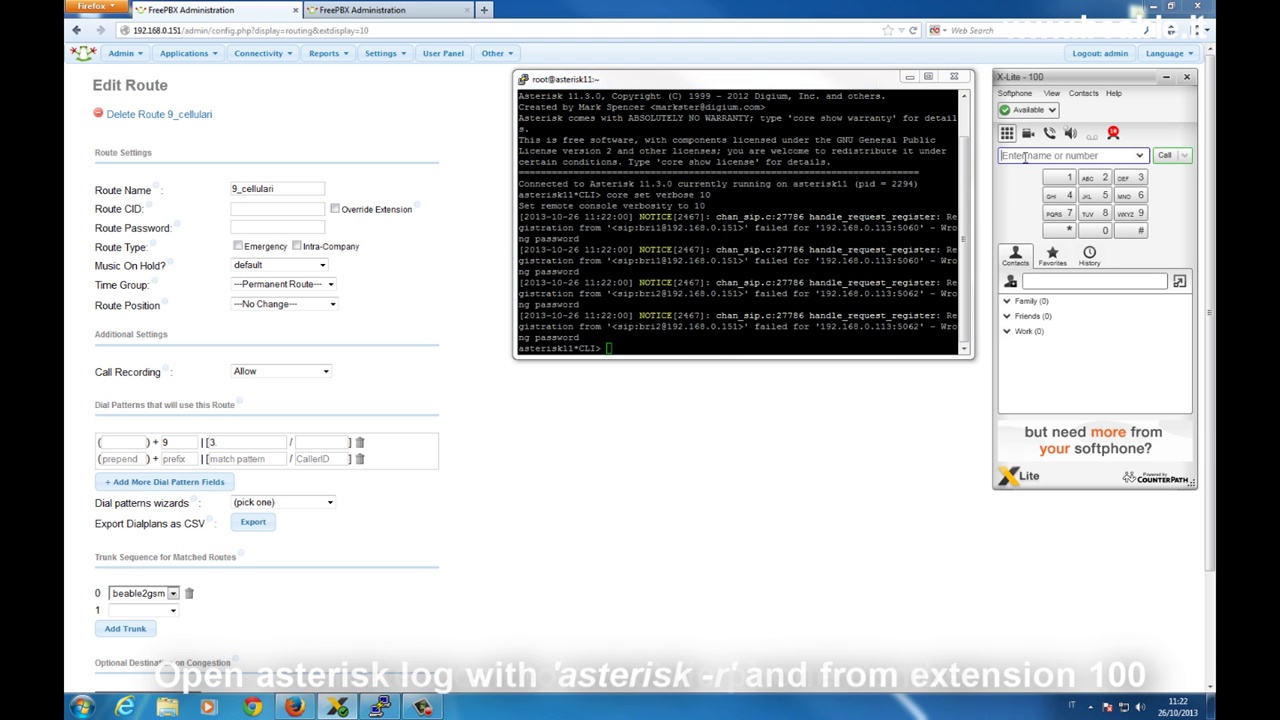
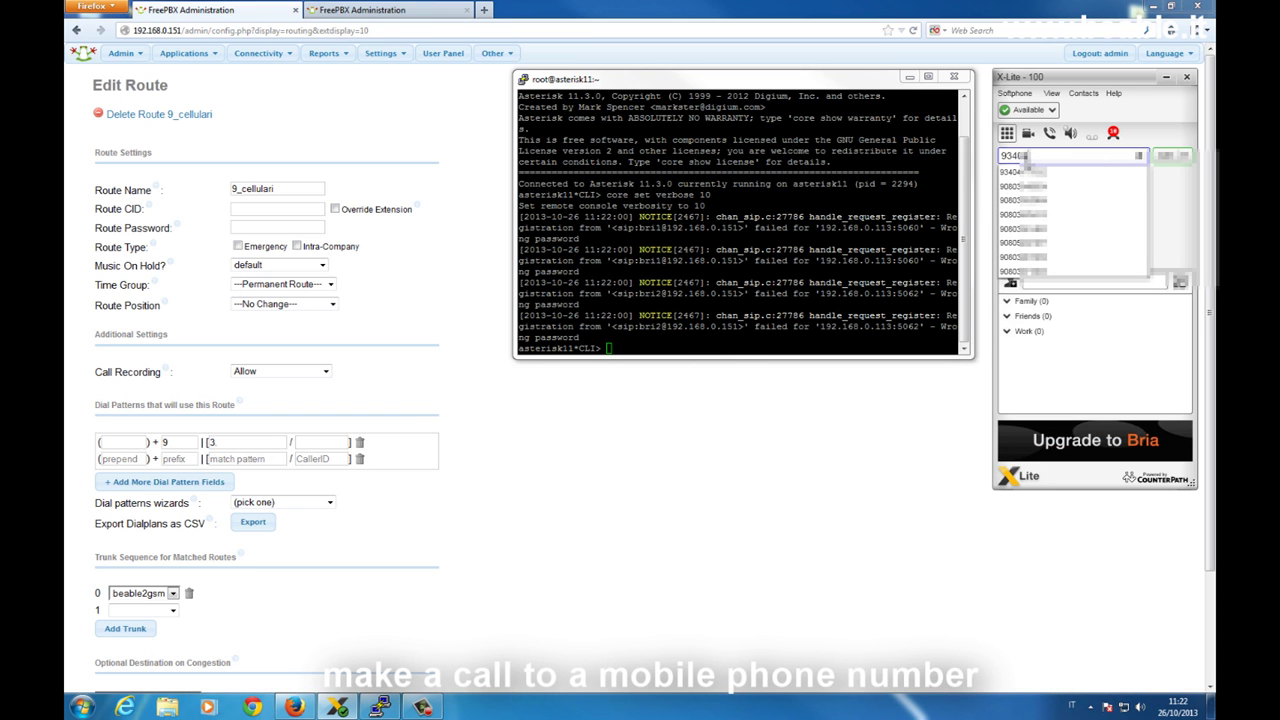
key("Return")
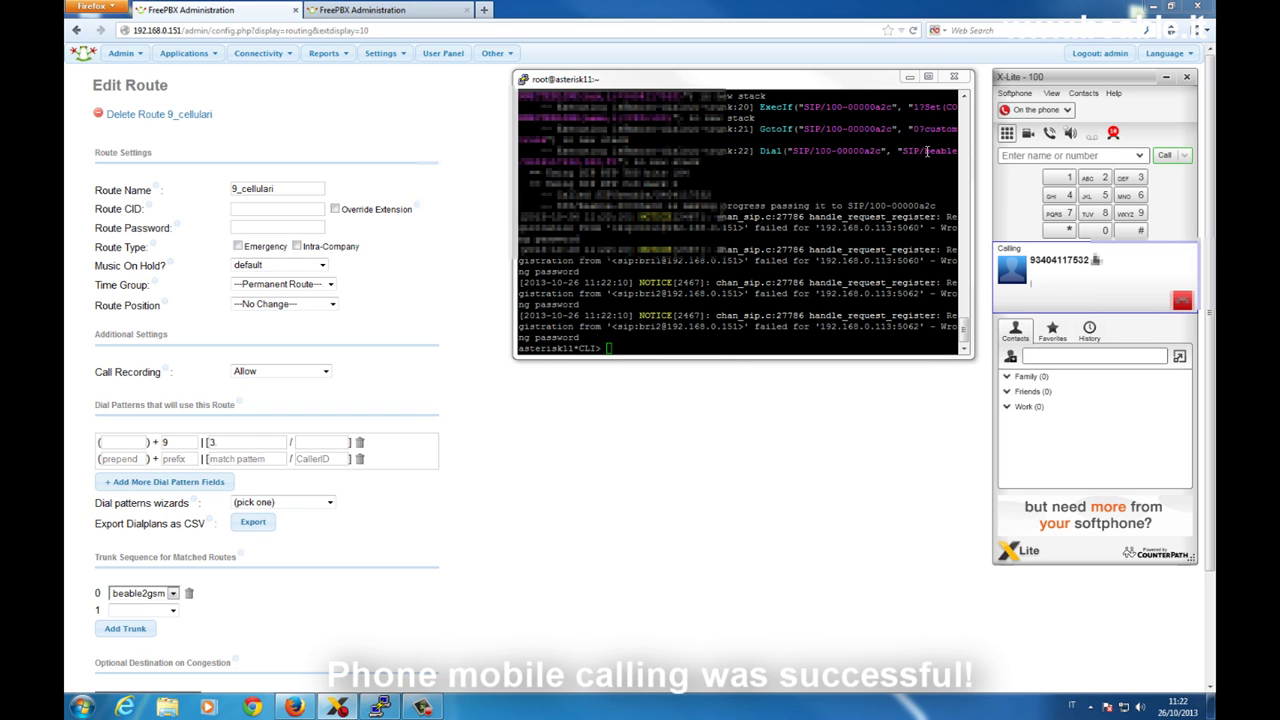
left_click(1182, 300)
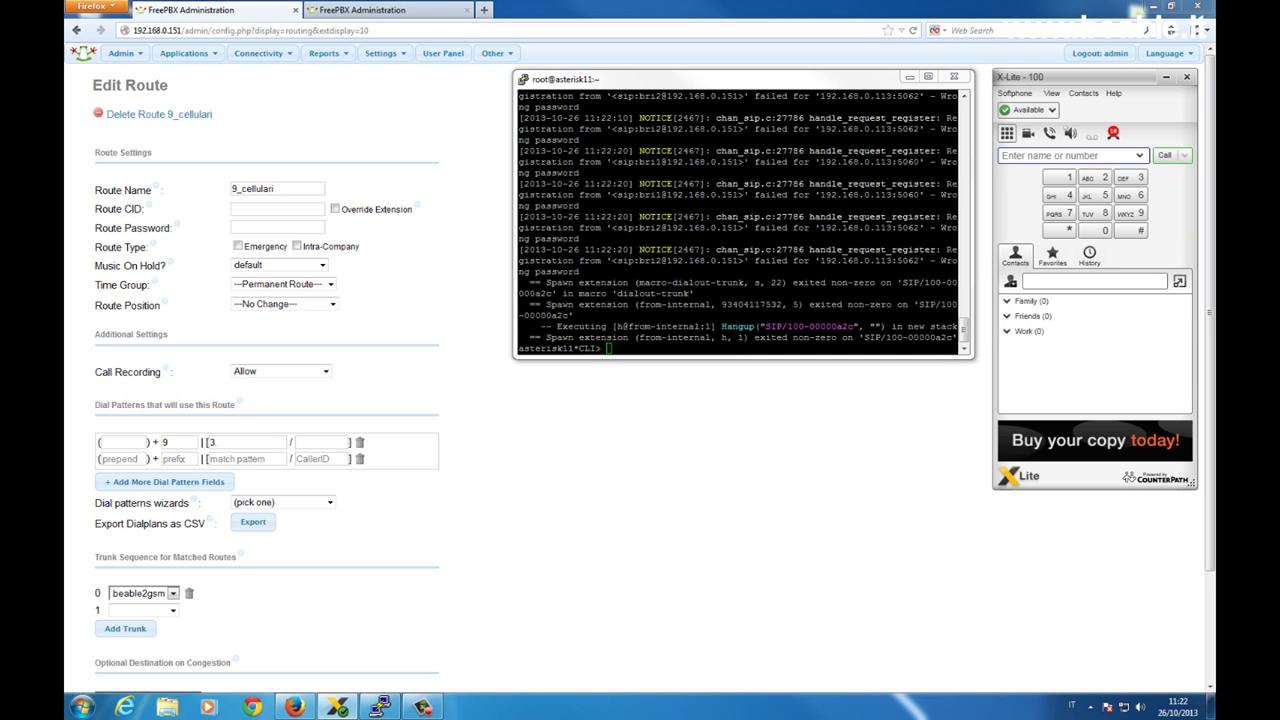
Exit the Asterisk console and log out of the server session.
left_click(741, 196)
type("exit")
key("Return")
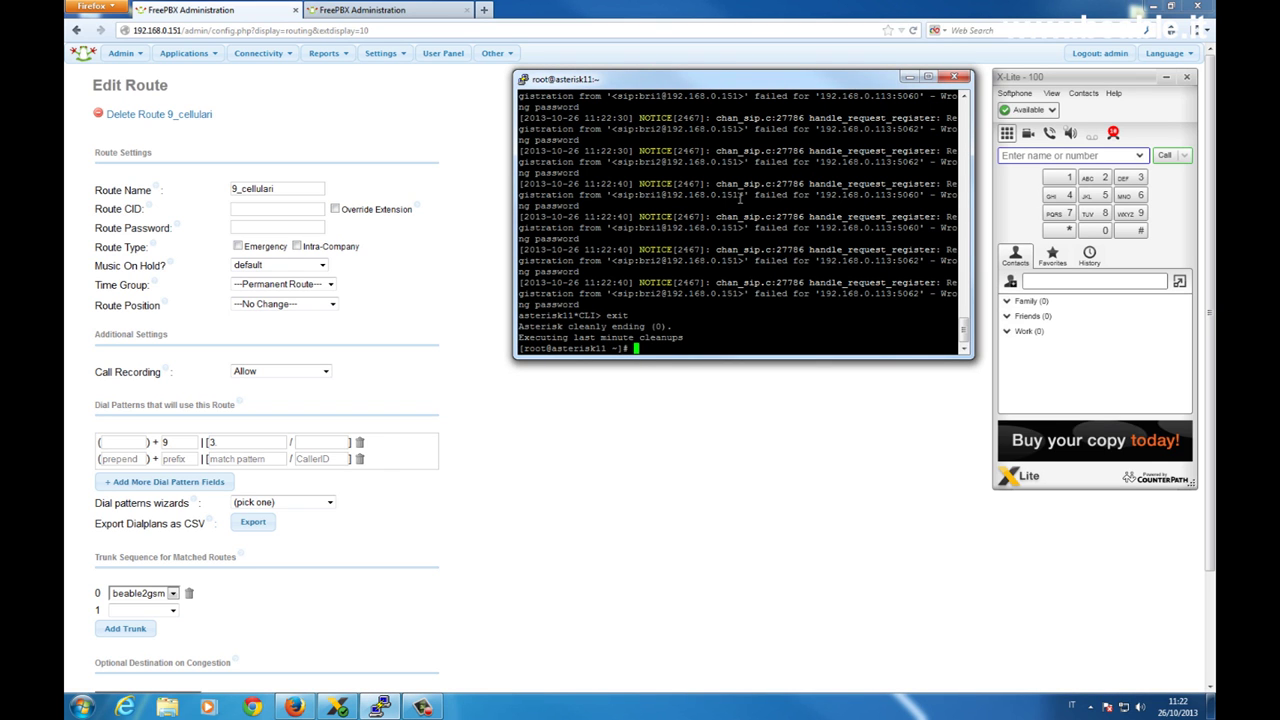
type("exit")
key("Return")
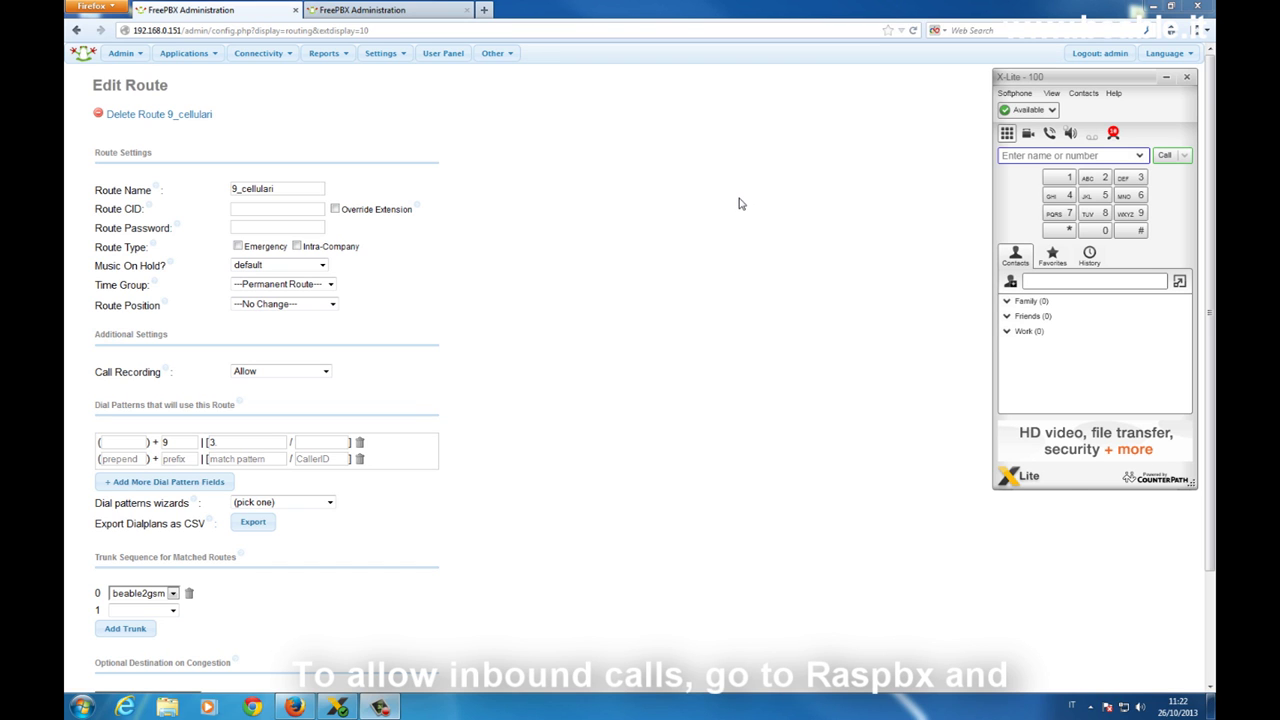
Open the slave's any DID / any CID inbound route targeting ring group interno <600>.
left_click(440, 9)
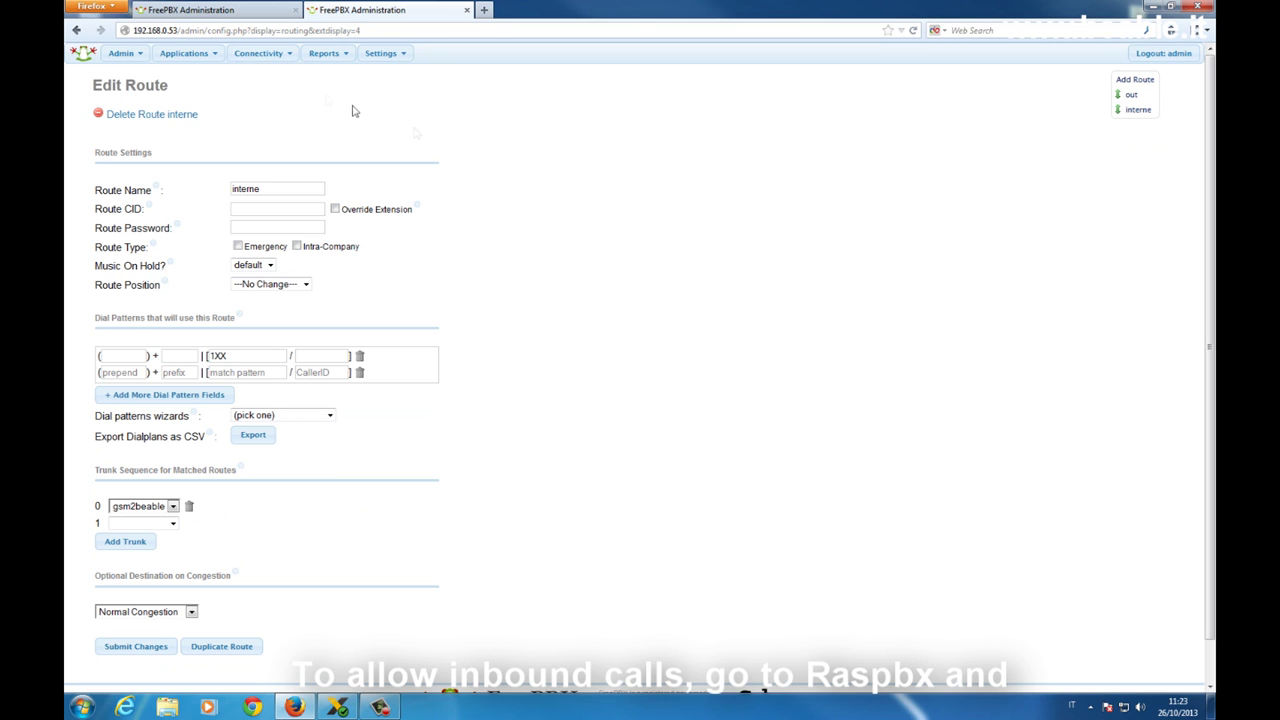
mouse_move(256, 58)
left_click(260, 99)
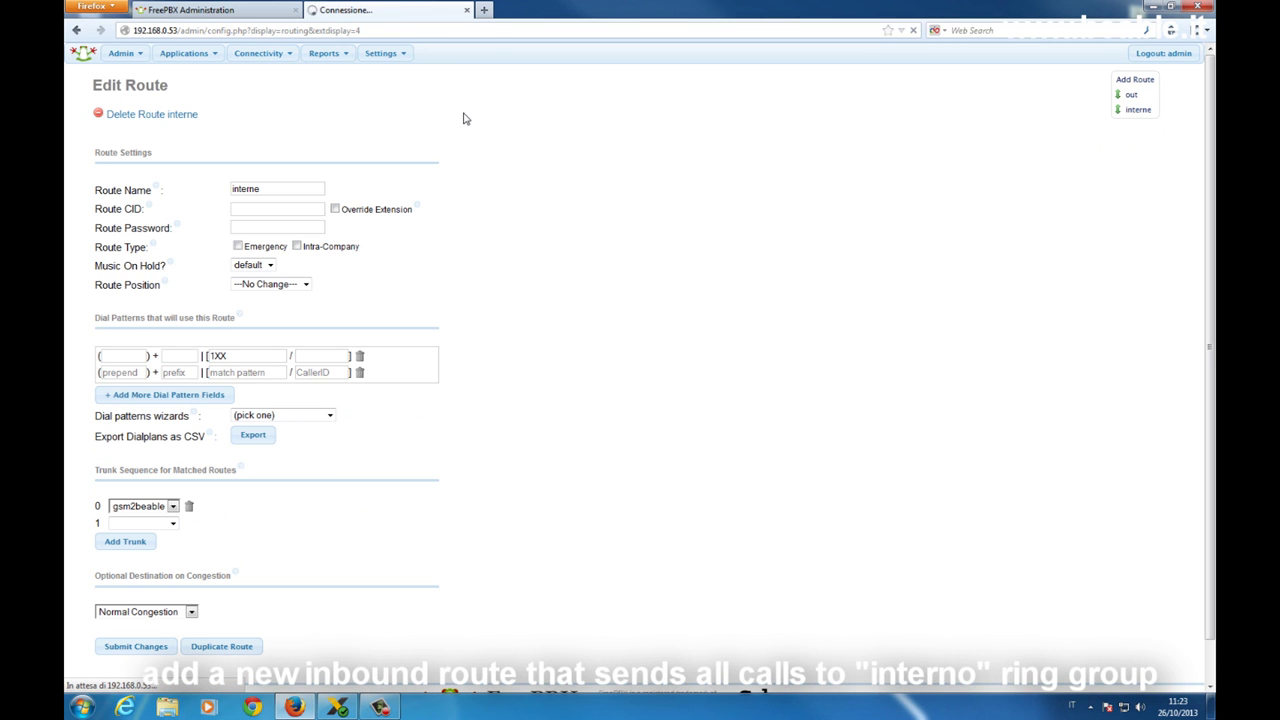
left_click(1155, 154)
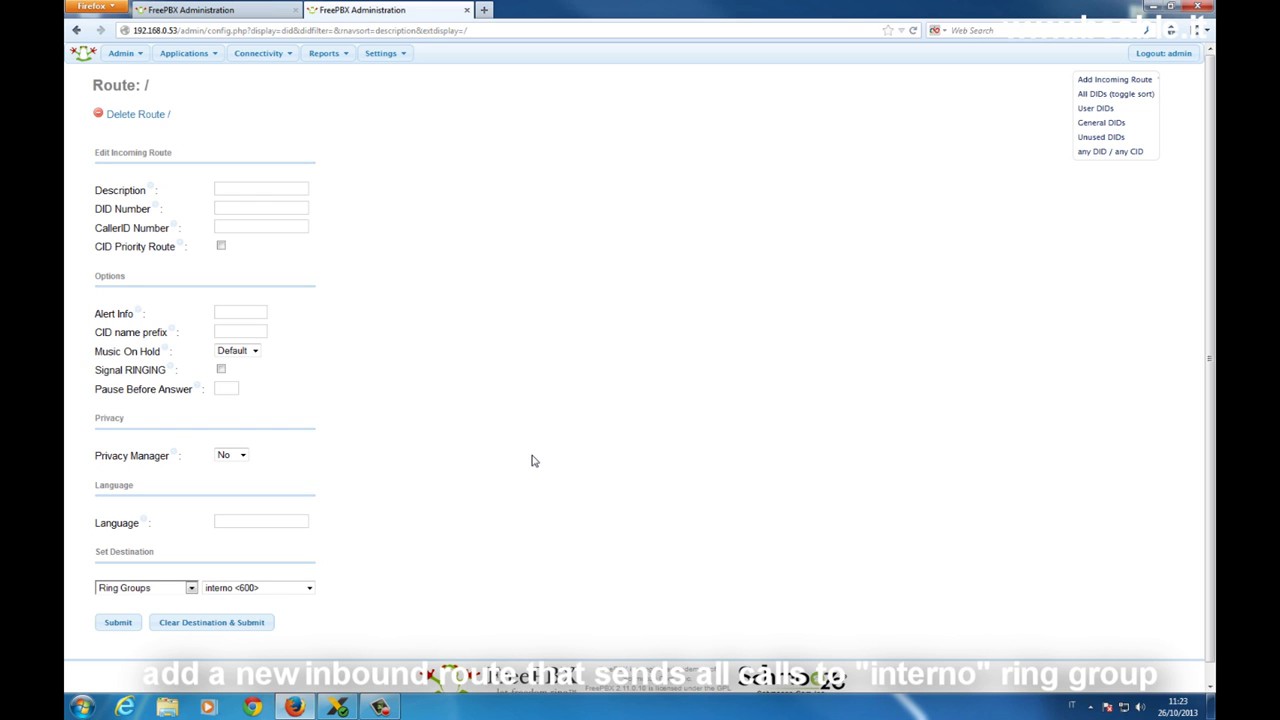
left_click(184, 53)
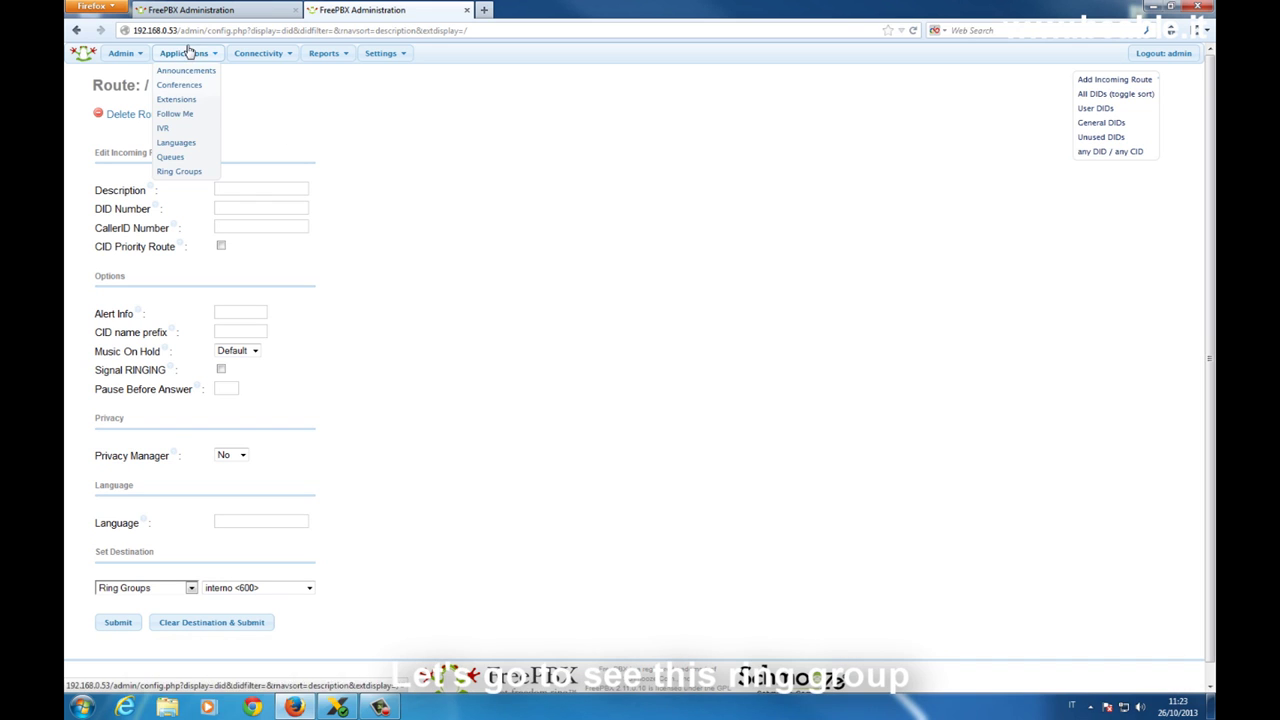
Review ring group 600 interno, ringing 100# for 20 seconds, then minimize Firefox.
left_click(199, 171)
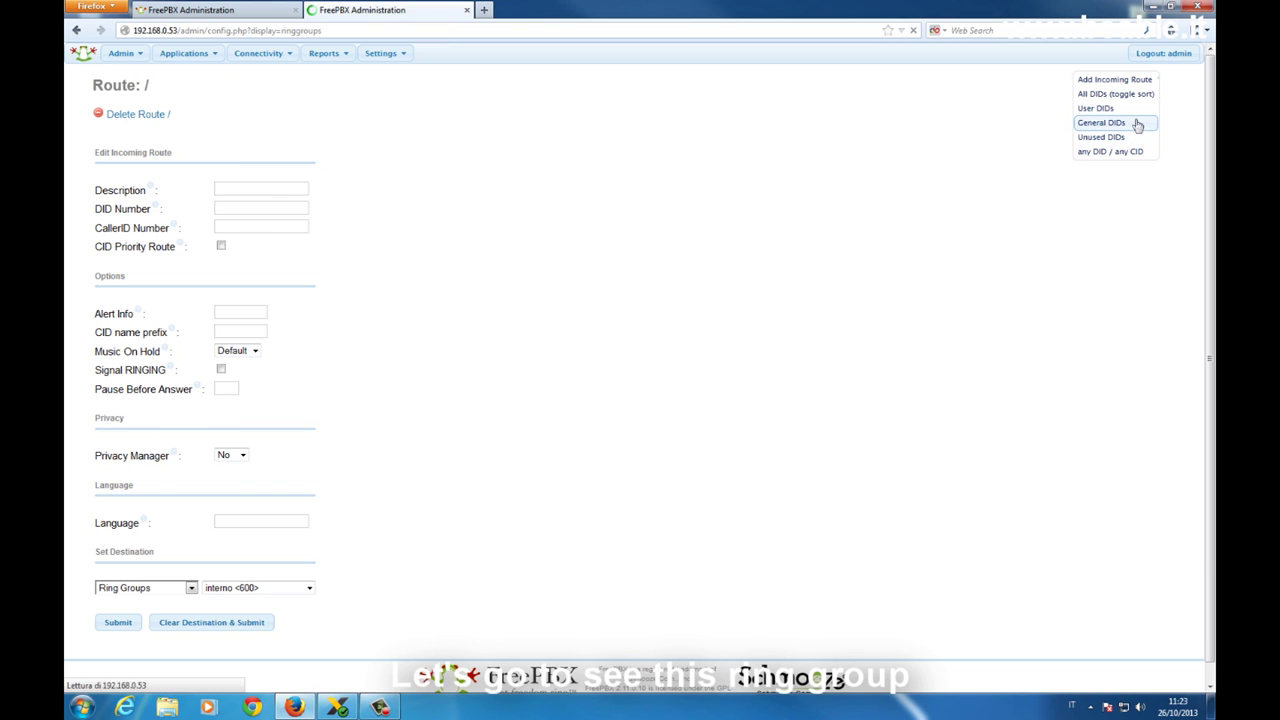
left_click(1128, 94)
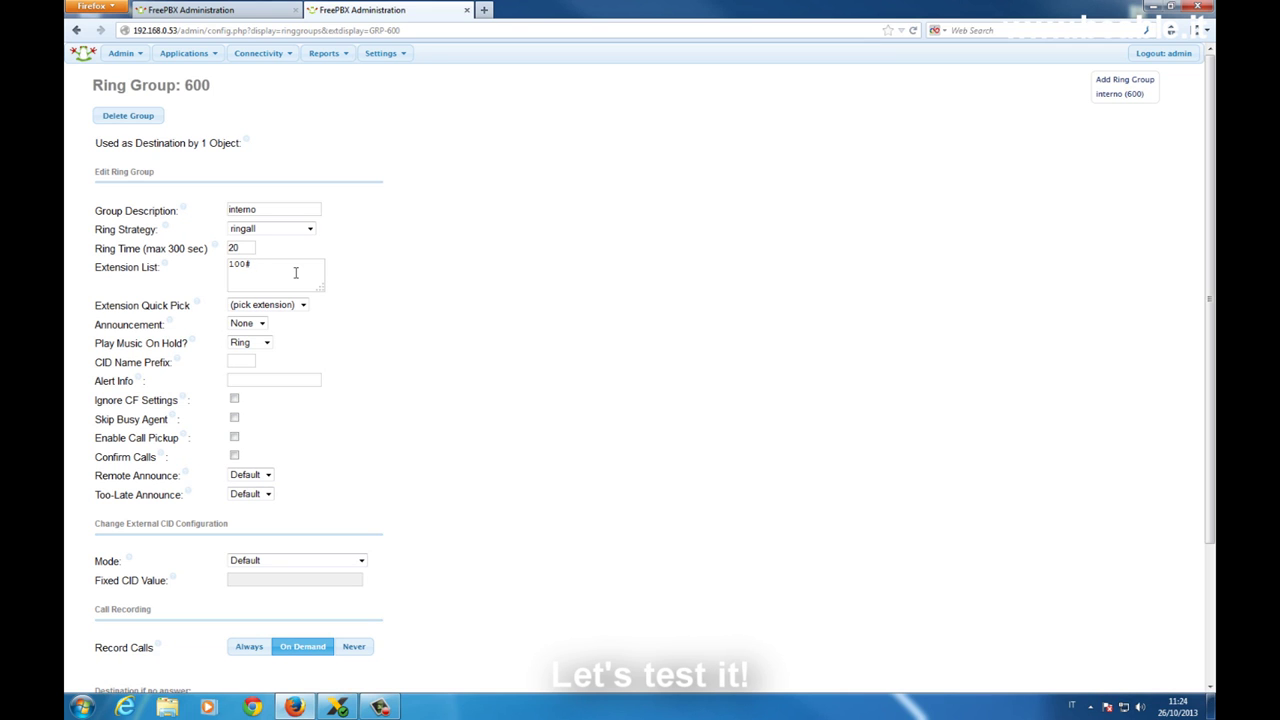
left_click(1155, 7)
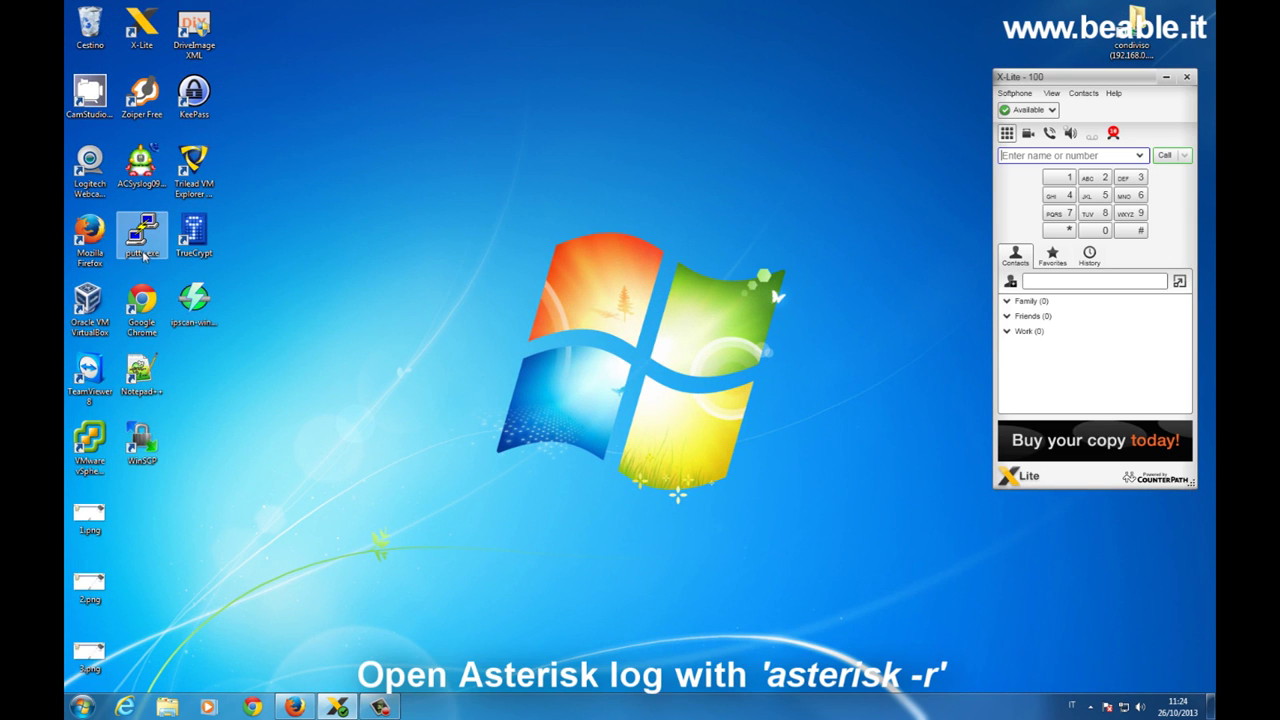
Launch PuTTY, connect to 192.168.0.53 and log in as root.
double_click(142, 240)
left_click(680, 365)
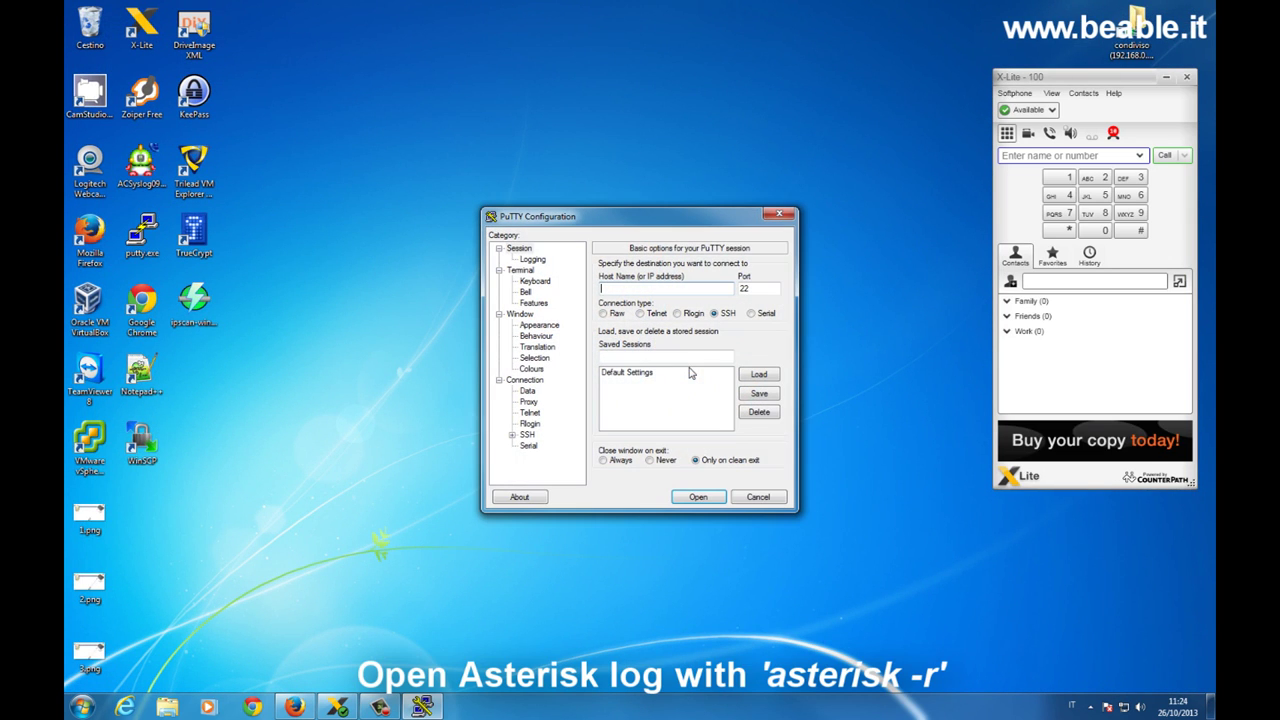
type("192.168")
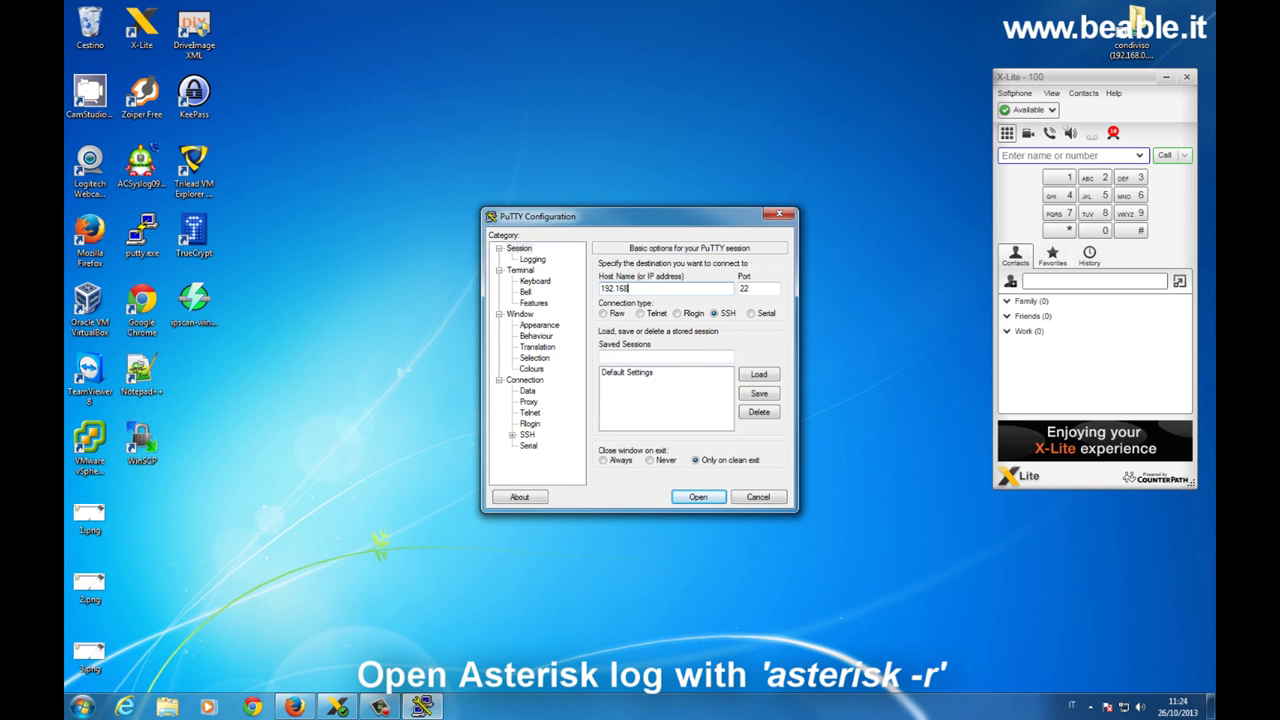
type(".0.53")
key("Return")
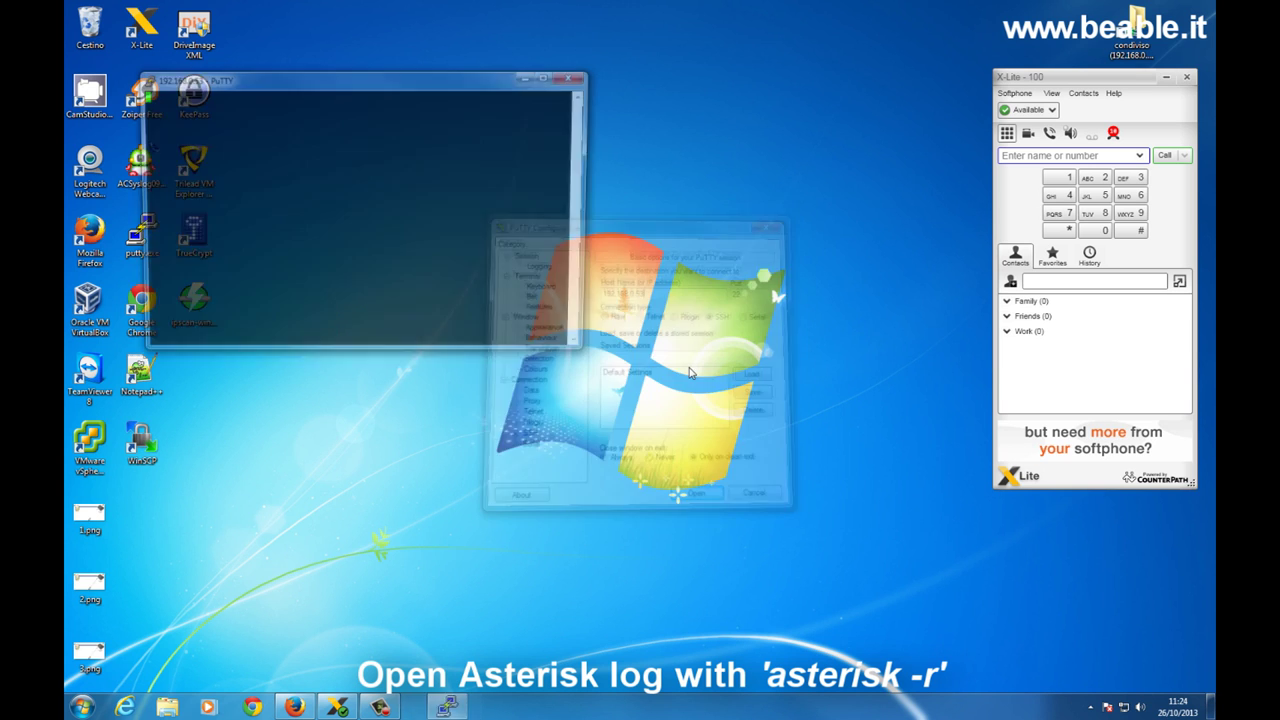
type("root")
key("Return")
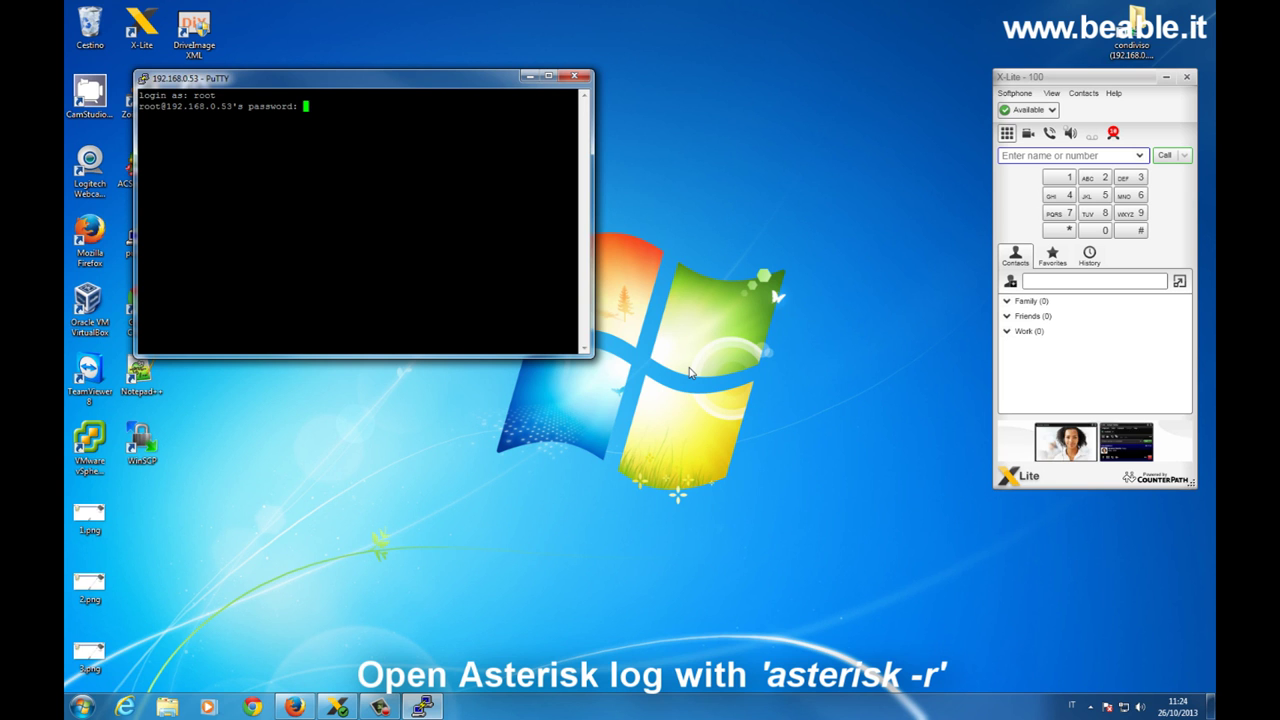
key("Return")
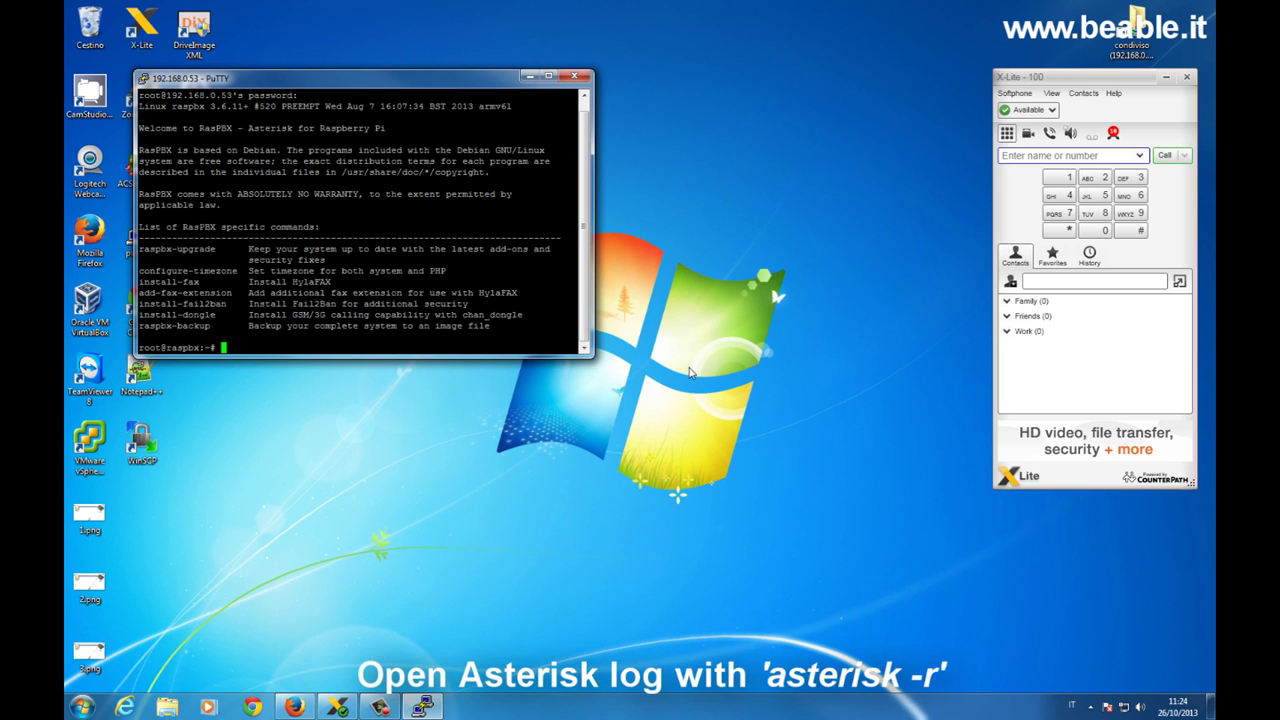
Place the terminal beside the ring group page, run asterisk -r and type core set verbose 5.
left_click(294, 707)
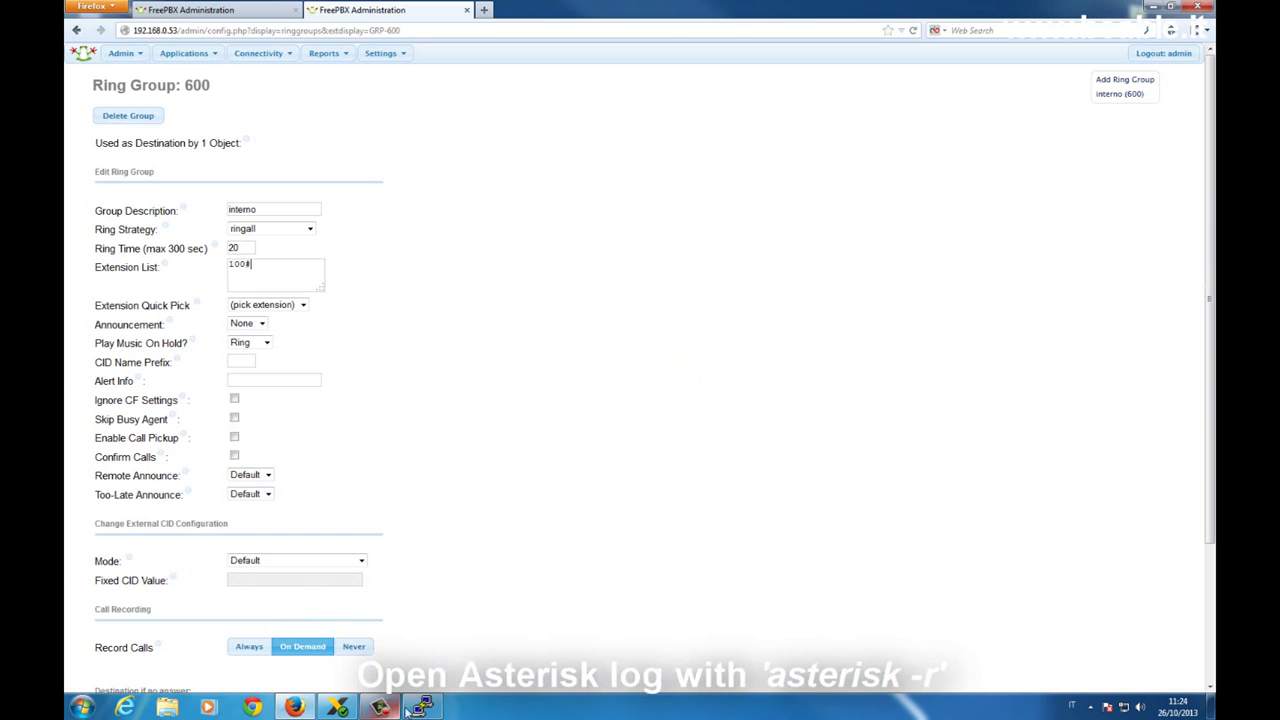
left_click(421, 707)
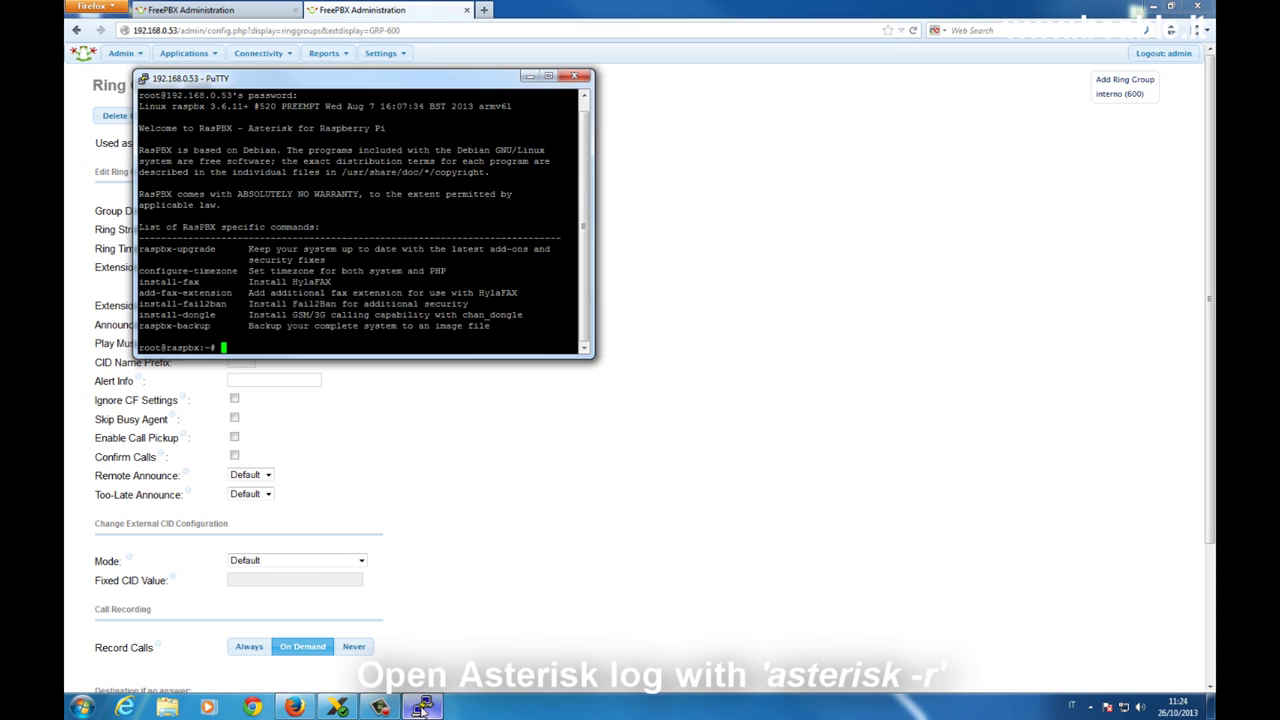
left_click(337, 707)
left_click_drag(467, 94, 789, 81)
left_click(530, 96)
type("asterisk -")
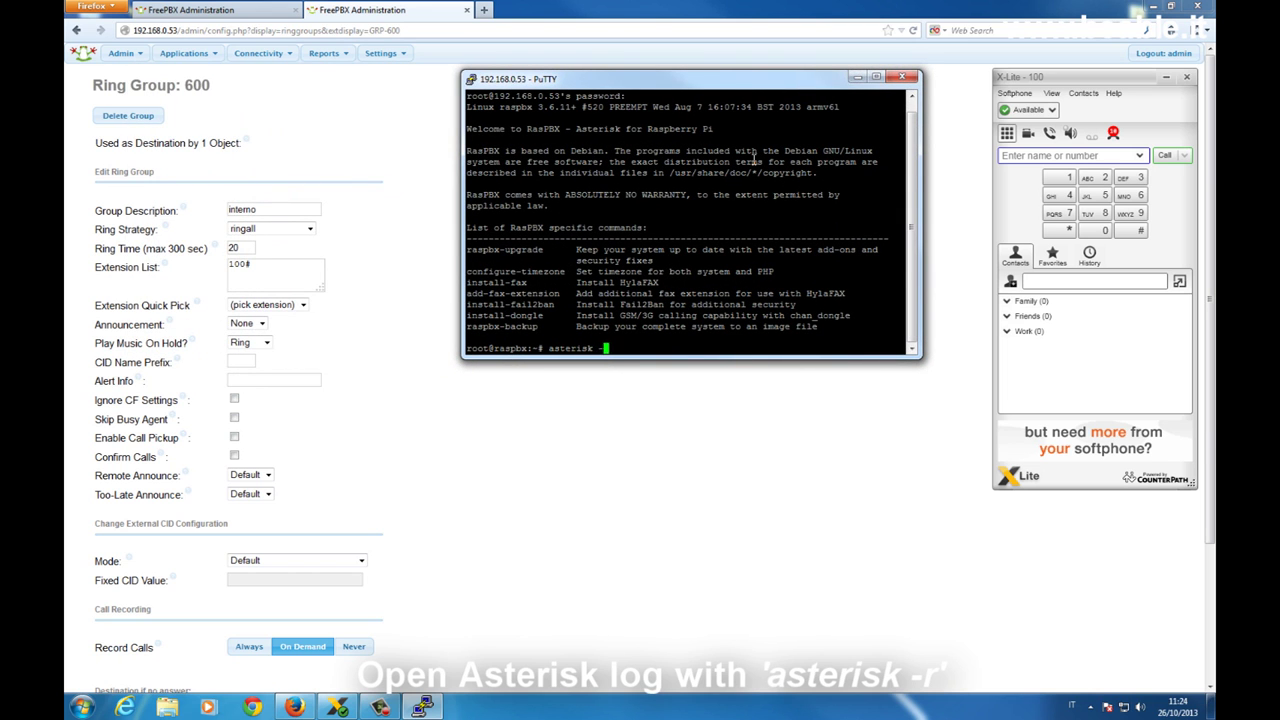
type("r")
key("Return")
type("core set verbose 5")
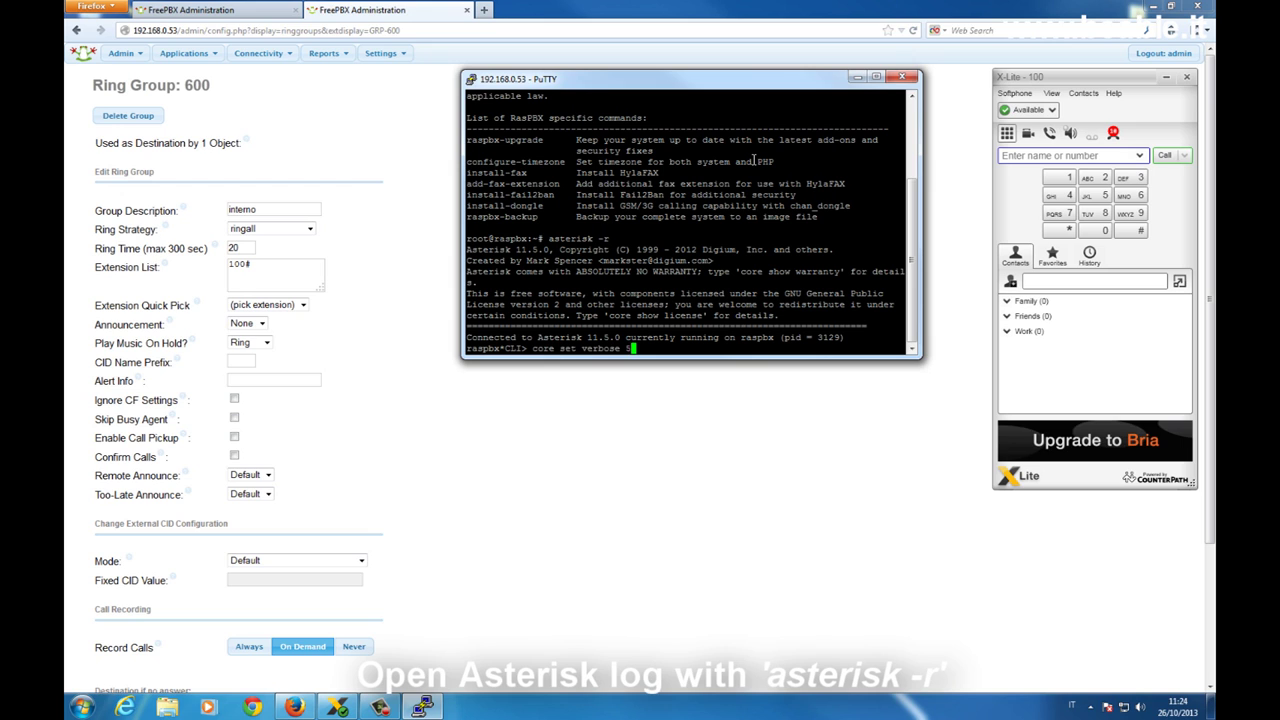